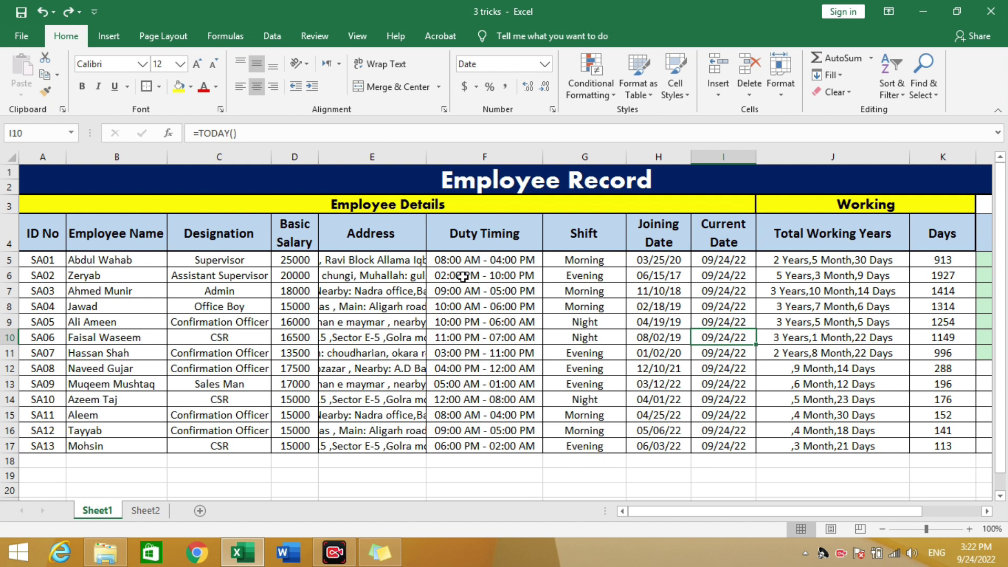
# Glance at the Attendance Sheet, return to Employee Record, and inspect cells G15 and E6.
pyautogui.click(146, 513)
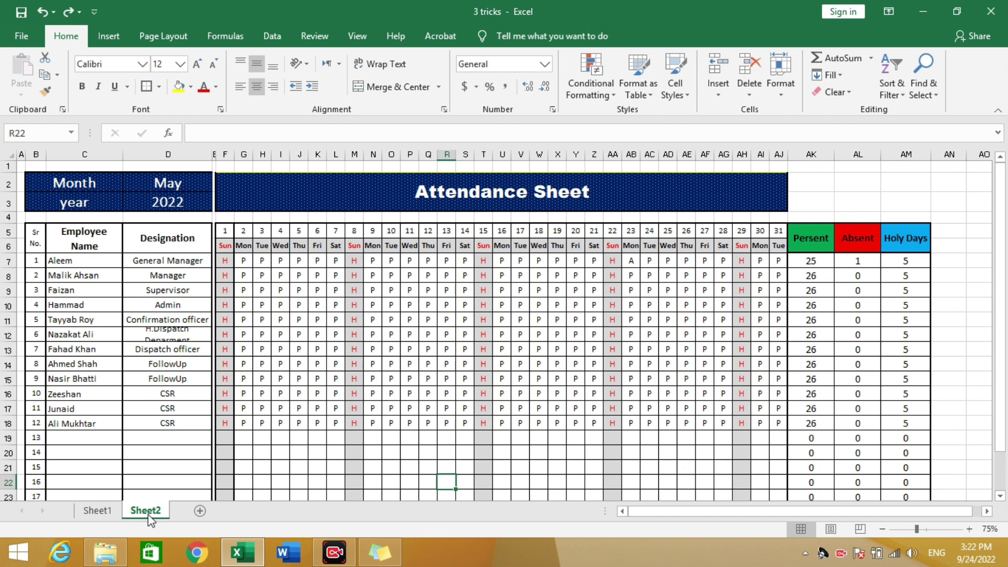
pyautogui.click(105, 516)
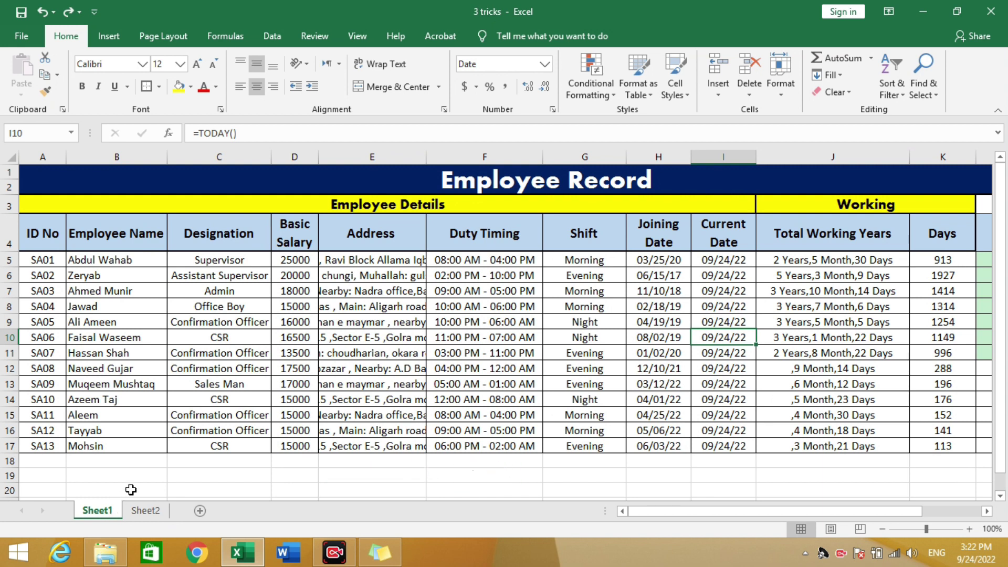
pyautogui.click(382, 473)
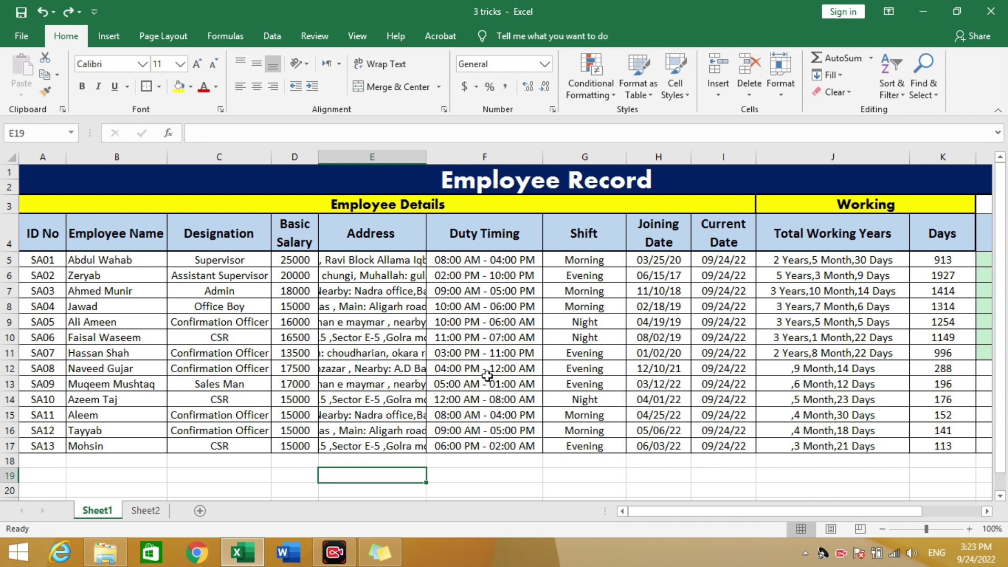
pyautogui.click(560, 415)
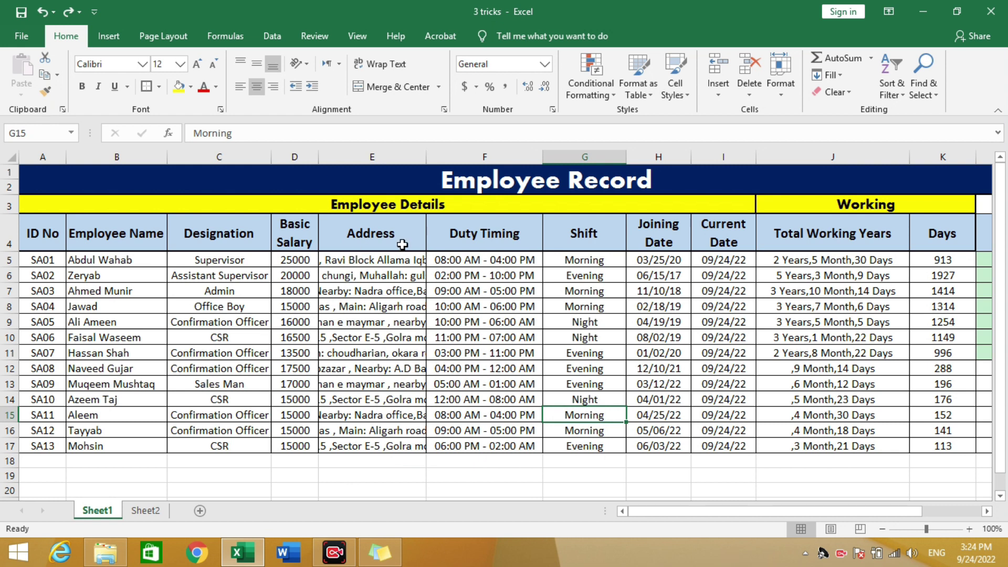
pyautogui.click(383, 280)
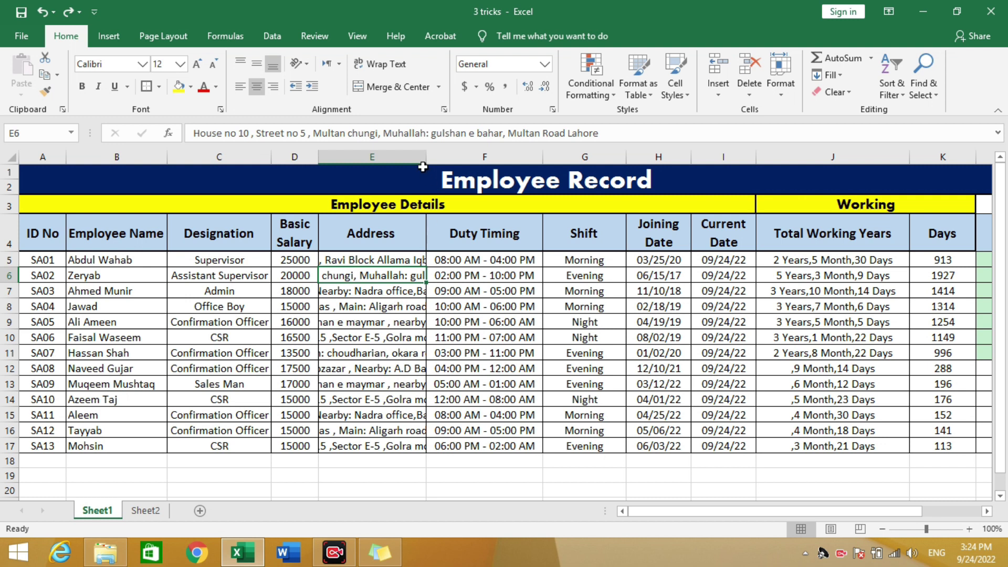
# Widen the Address column moderately after undoing a too-wide attempt, then select the addresses in column E.
pyautogui.moveTo(425, 159); pyautogui.dragTo(661, 172)
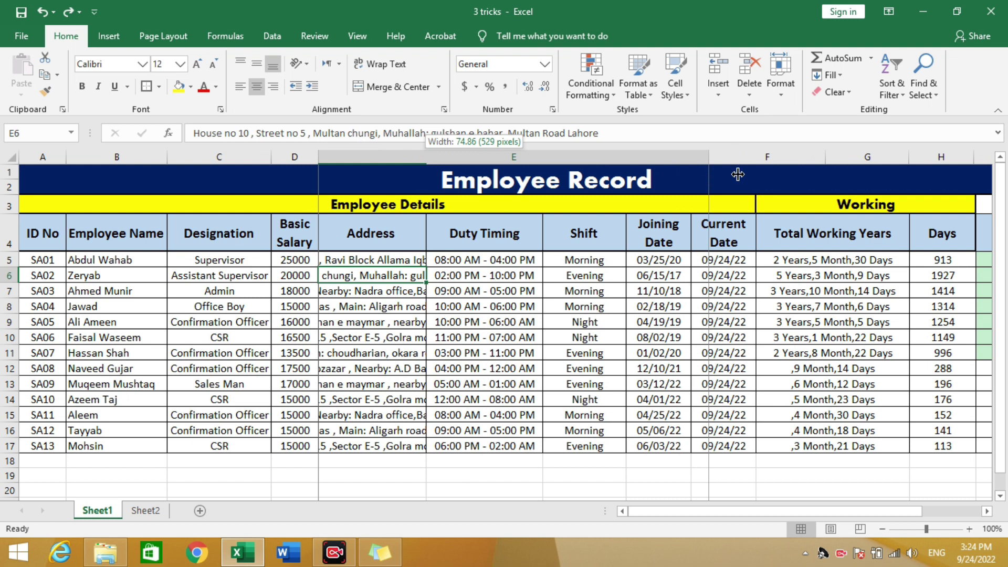
pyautogui.moveTo(661, 172); pyautogui.dragTo(778, 167)
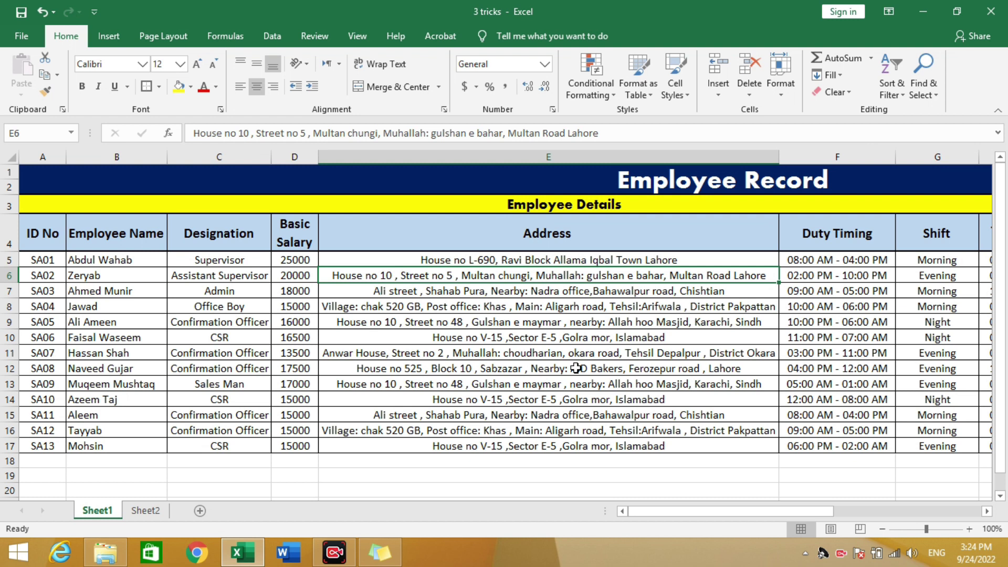
pyautogui.hotkey('ctrl', 'z')
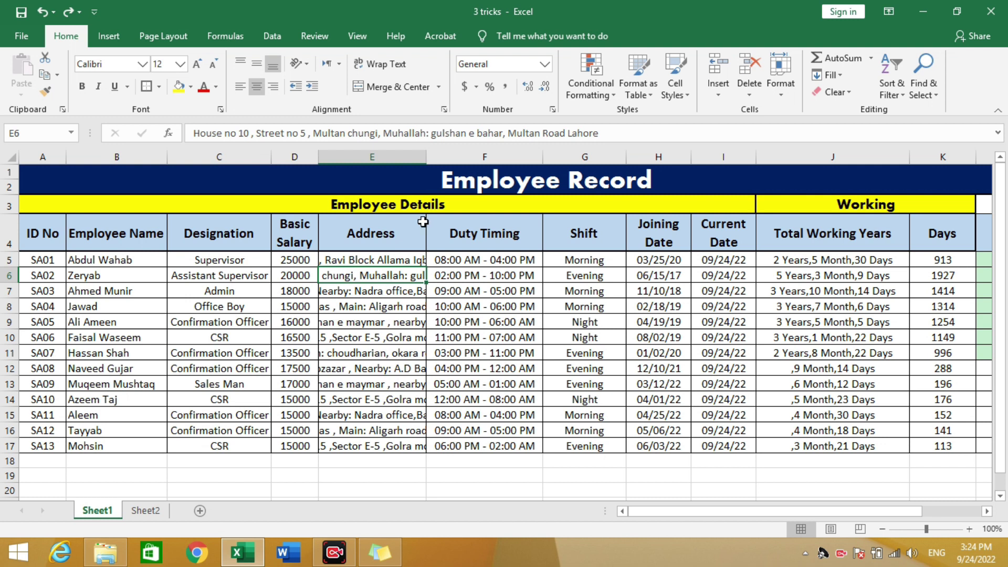
pyautogui.moveTo(425, 154); pyautogui.dragTo(466, 153)
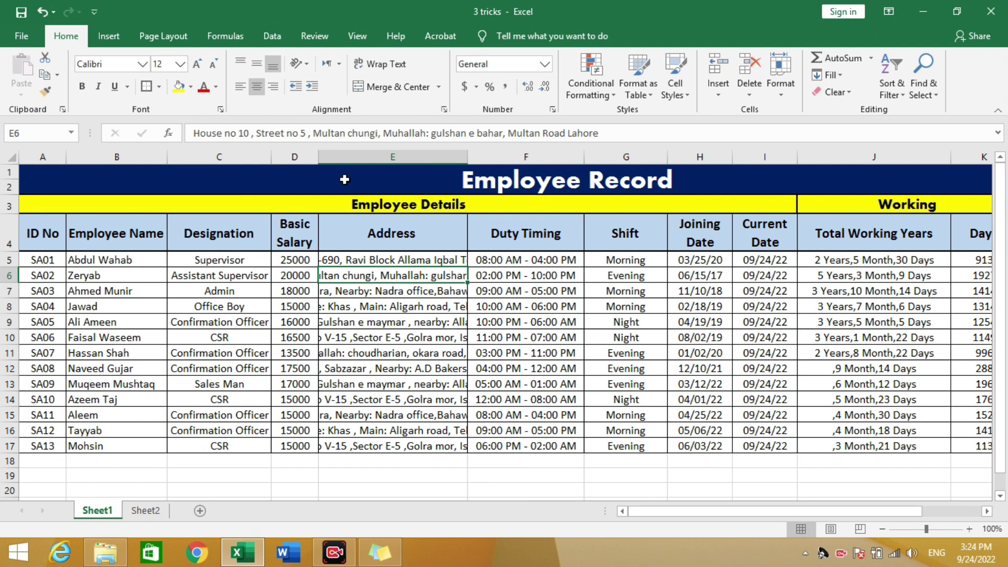
pyautogui.click(464, 292)
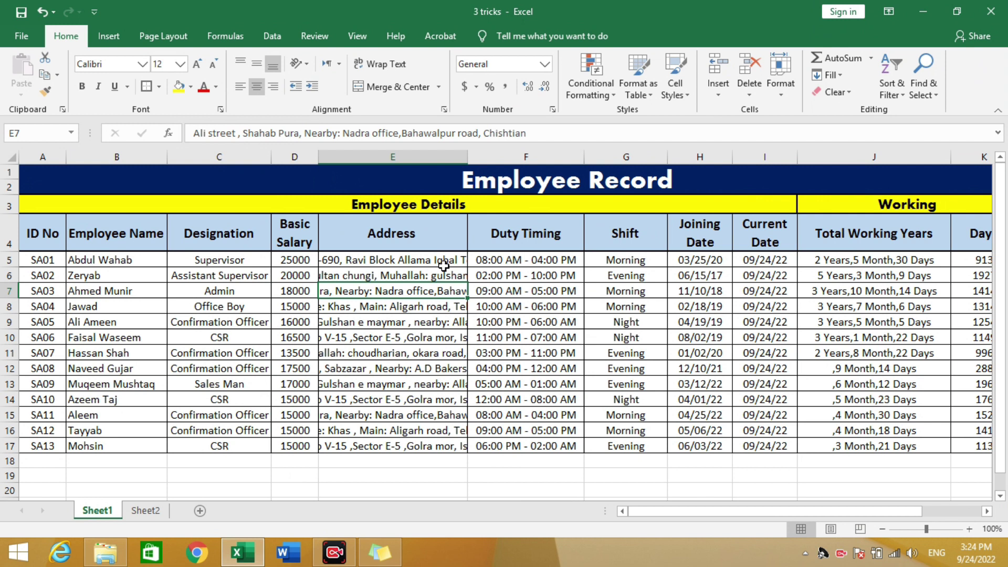
pyautogui.moveTo(443, 266); pyautogui.dragTo(445, 454)
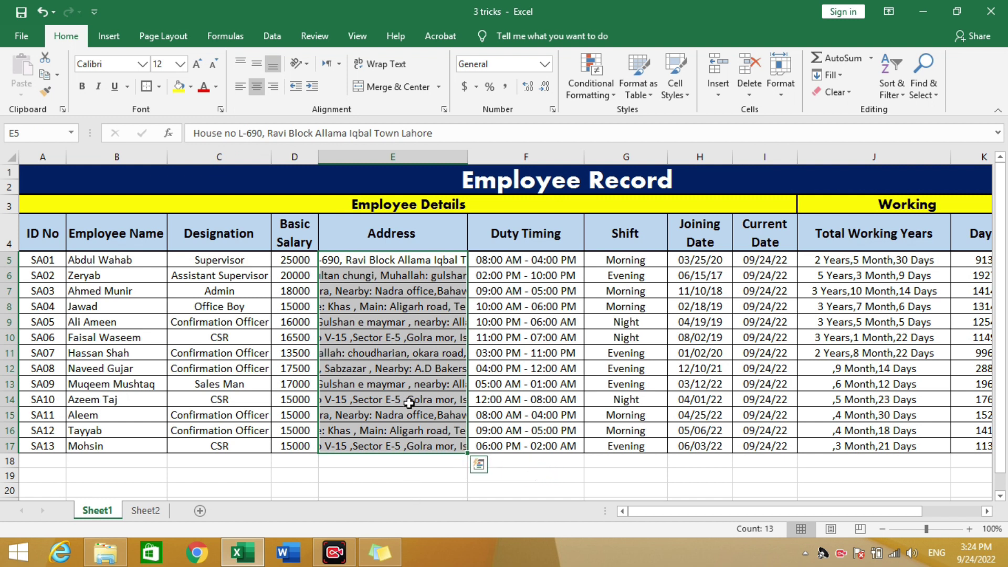
# Apply Wrap Text and left alignment to the selected address cells.
pyautogui.click(398, 62)
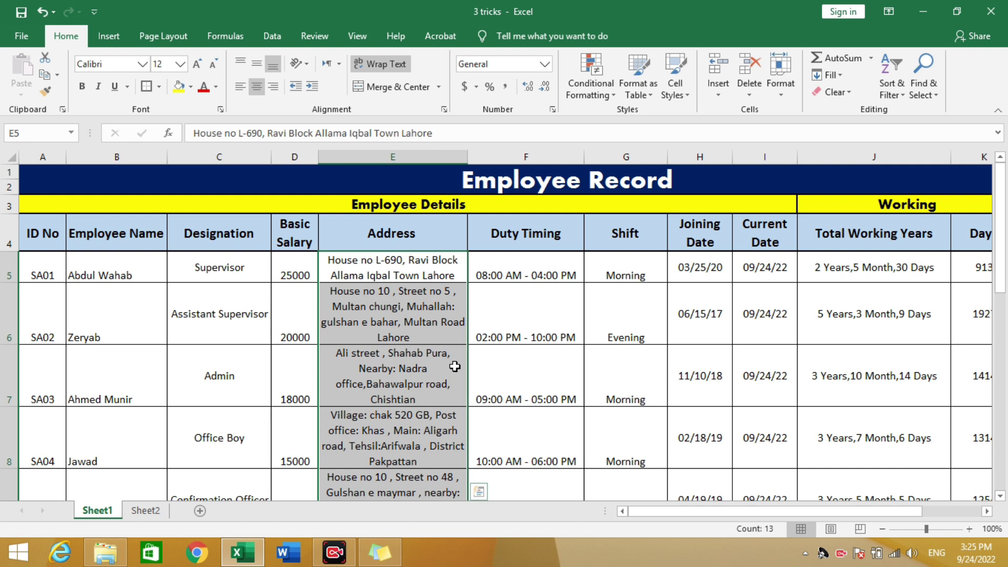
pyautogui.hotkey('ctrl', 'z')
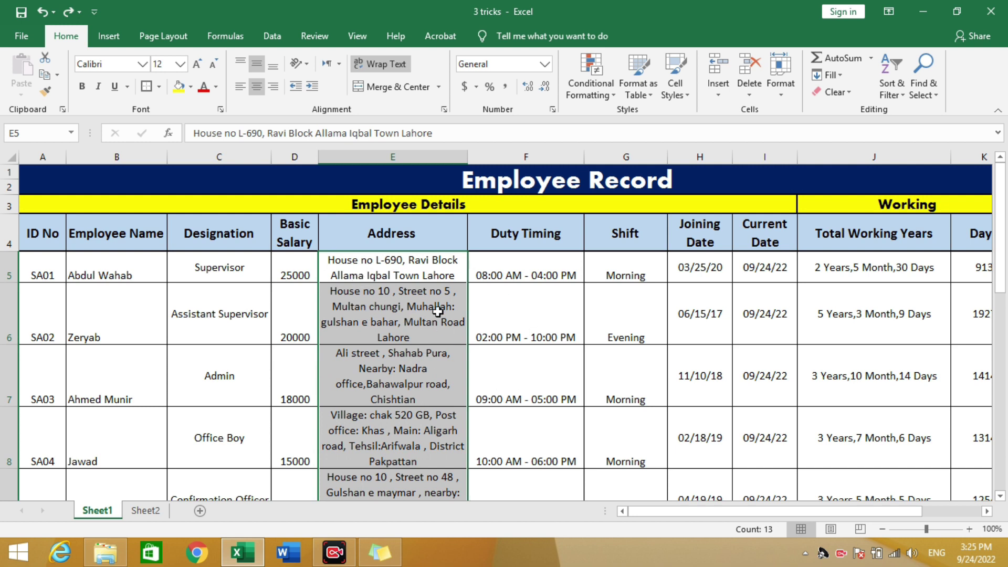
pyautogui.click(241, 87)
# Check the wrapped addresses in column E, then return to cell A1.
pyautogui.click(377, 273)
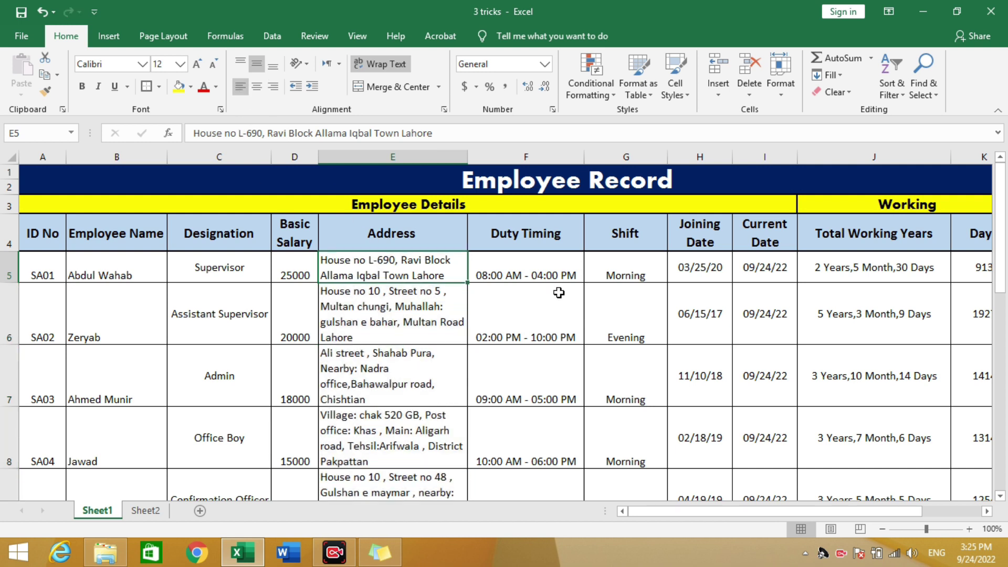
pyautogui.click(577, 292)
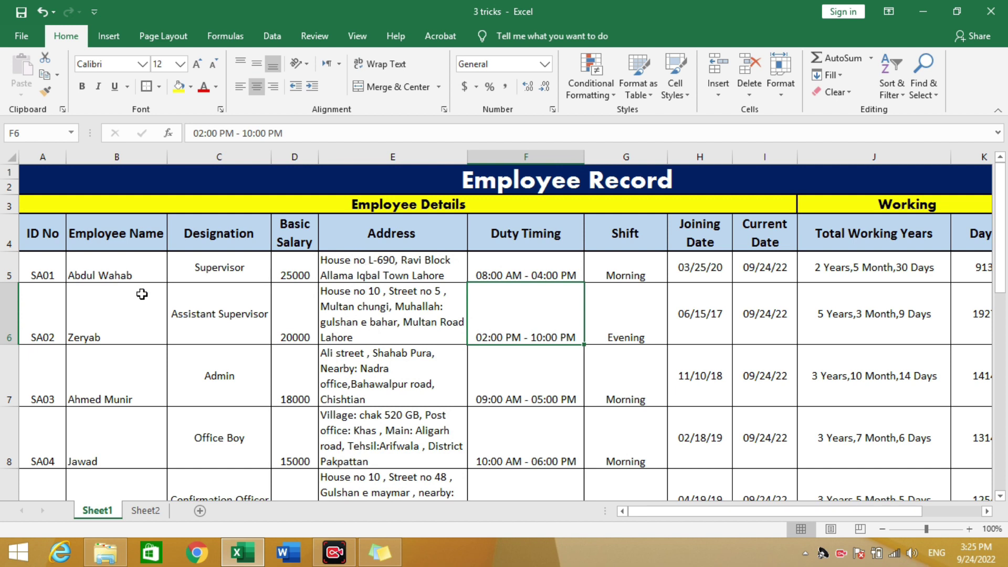
pyautogui.click(416, 373)
pyautogui.press('Down')
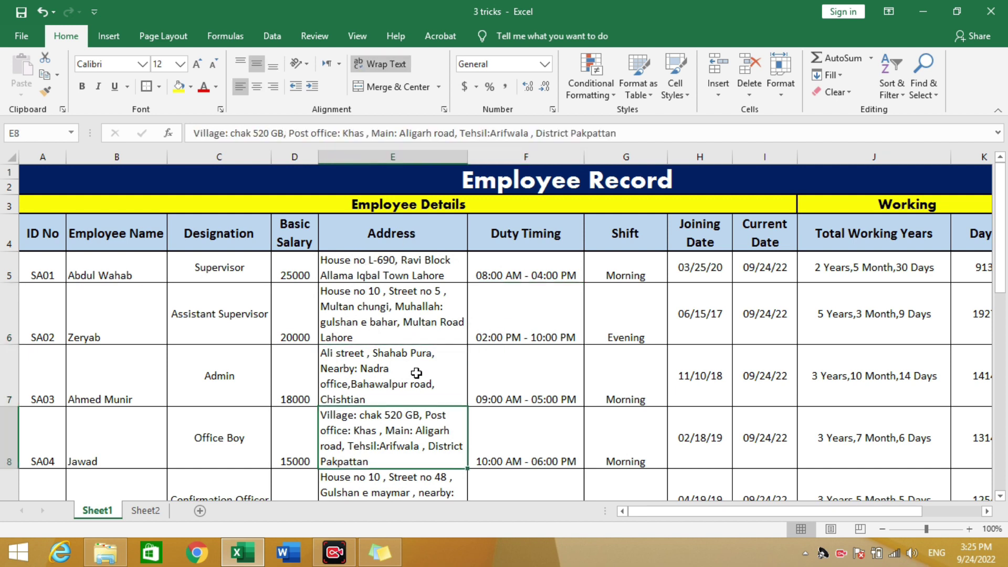
pyautogui.press('Down')
pyautogui.press('Down')
pyautogui.press('Down')
pyautogui.press('Down')
pyautogui.press('Down')
pyautogui.press('Up')
pyautogui.press('Up')
pyautogui.press('Up')
pyautogui.hotkey('ctrl', 'Home')
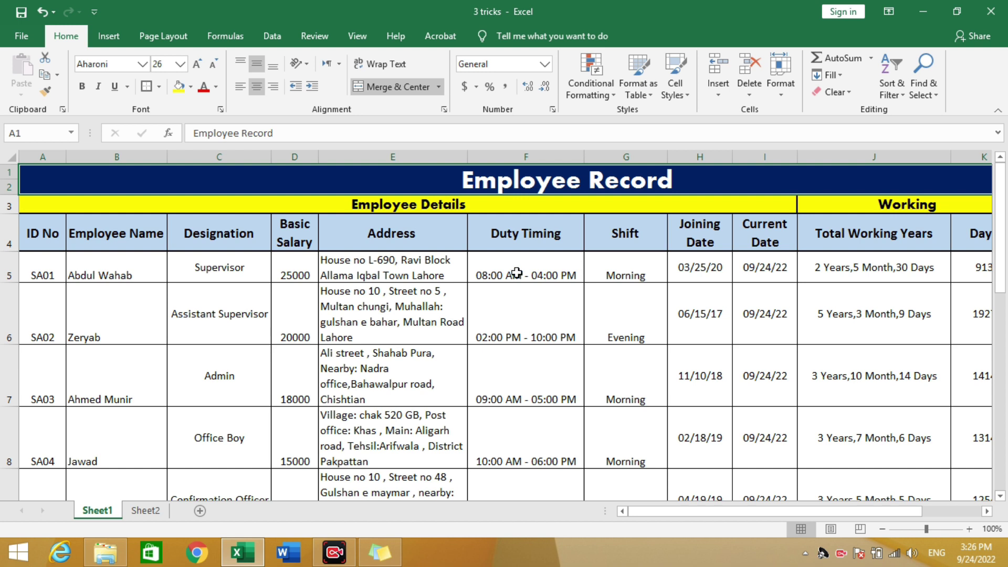
pyautogui.click(395, 281)
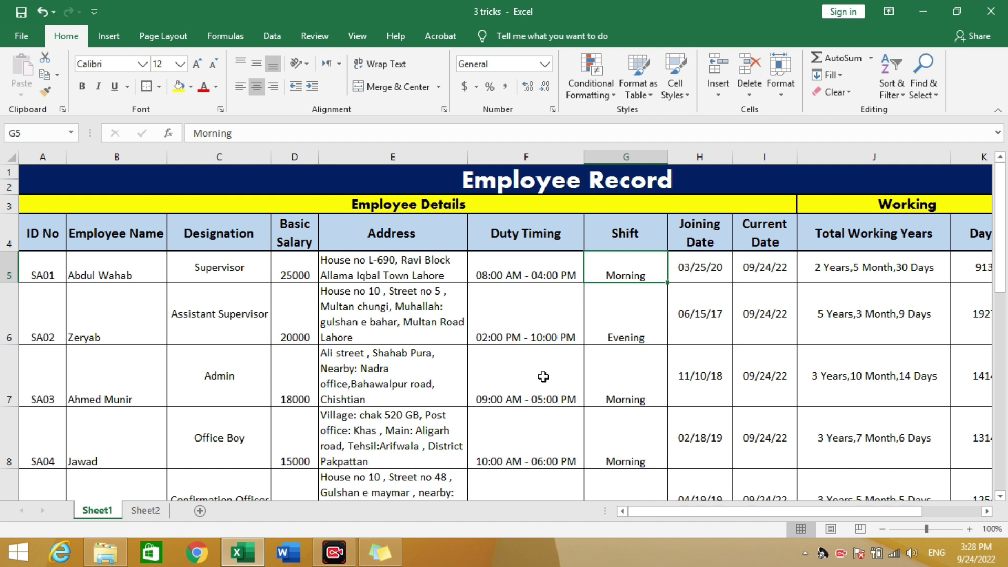
pyautogui.click(612, 394)
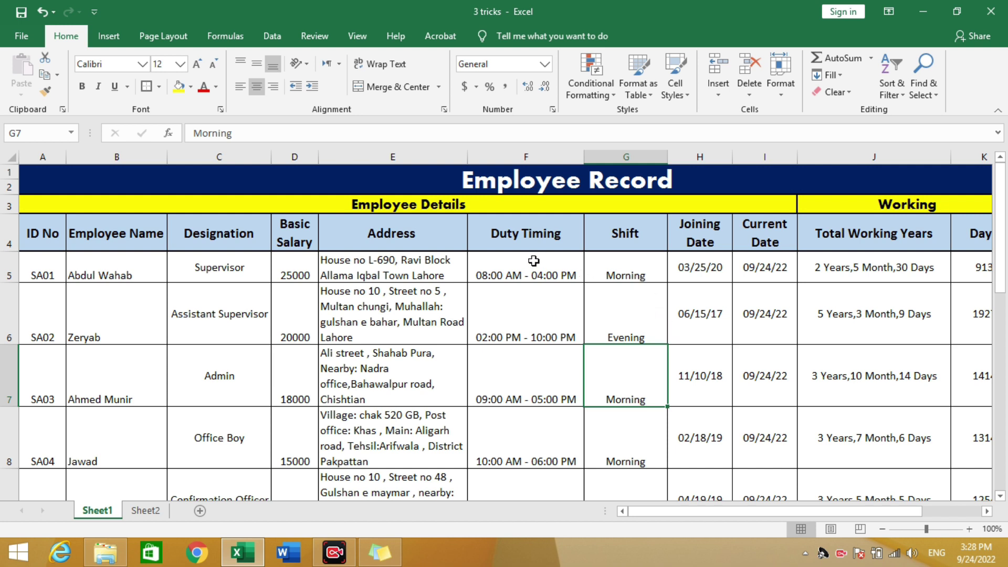
pyautogui.click(636, 231)
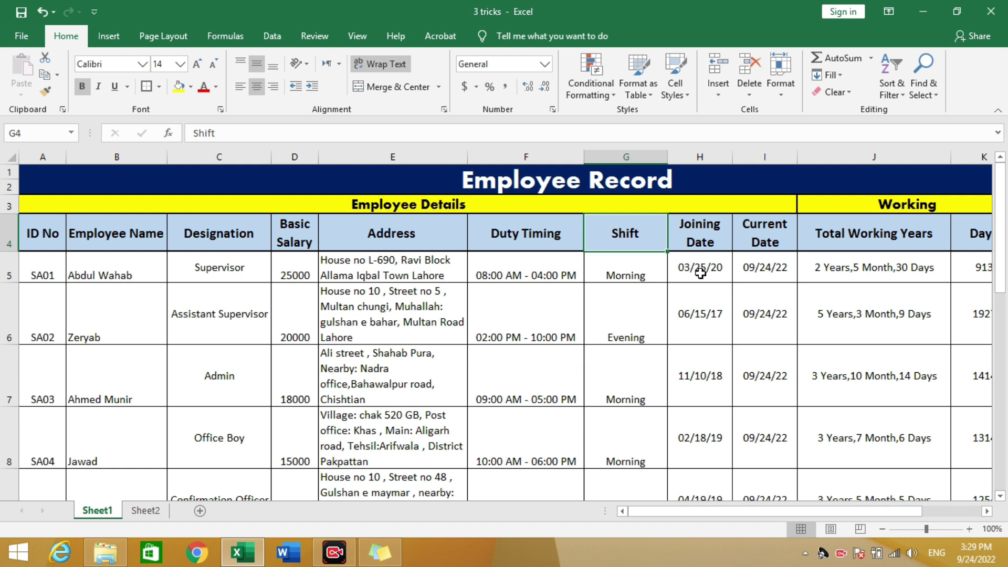
pyautogui.click(592, 329)
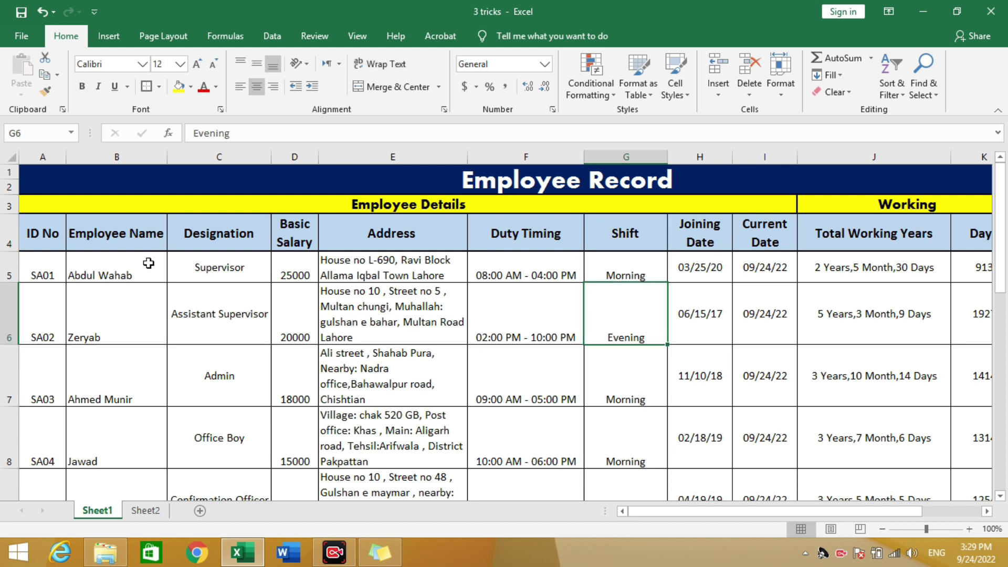
pyautogui.click(45, 238)
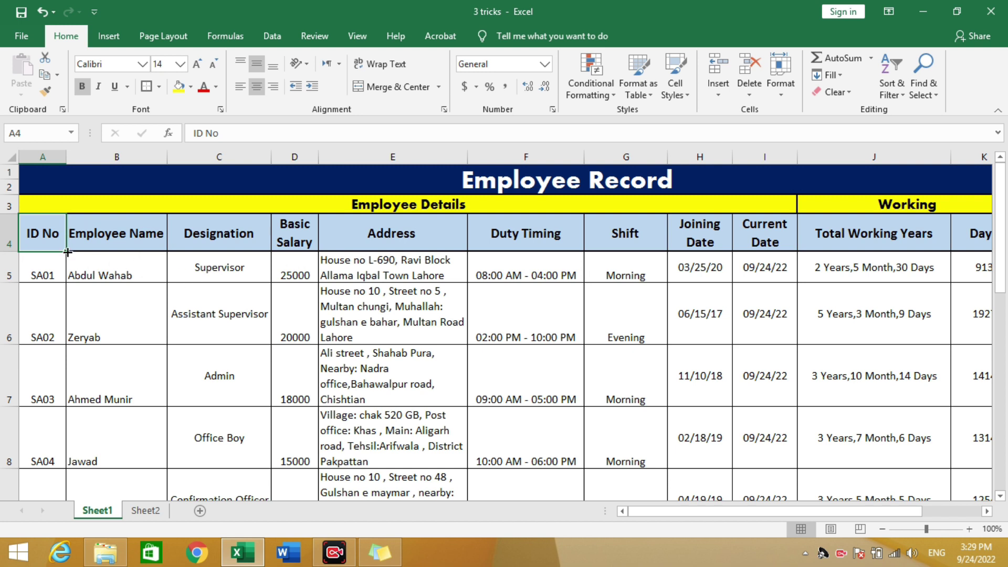
pyautogui.click(144, 266)
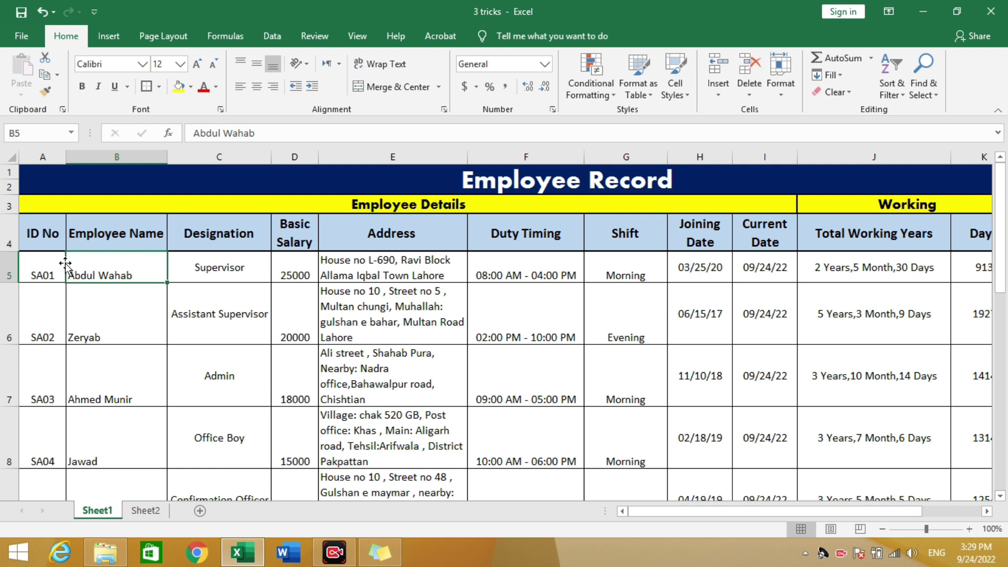
# Select the headings from ID No to Status and apply AutoFilter with Ctrl+Shift+L.
pyautogui.moveTo(44, 238)
pyautogui.mouseDown()
pyautogui.moveTo(799, 253)
pyautogui.moveTo(754, 261)
pyautogui.mouseUp()
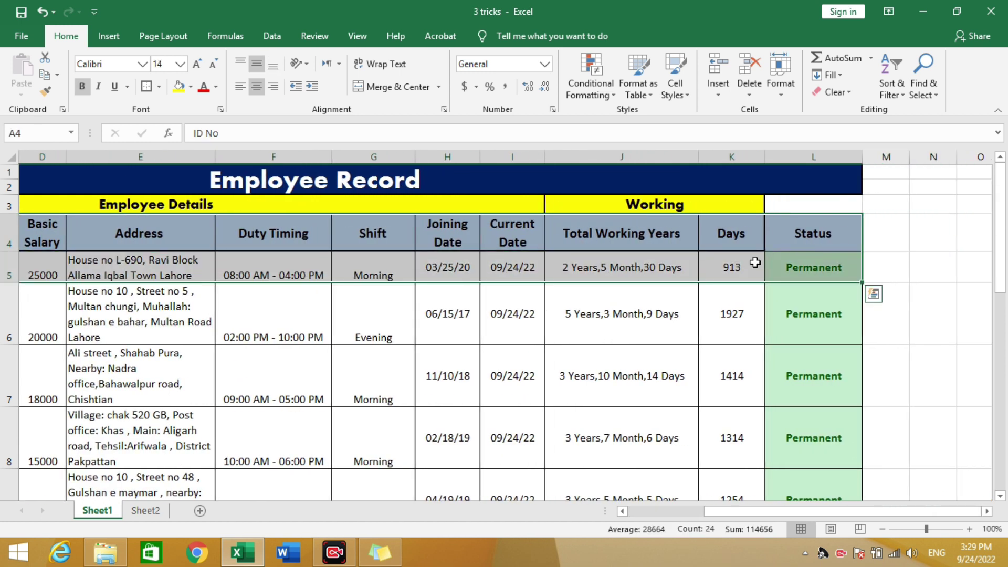
pyautogui.click(674, 315)
pyautogui.hotkey('ctrl', 'Left')
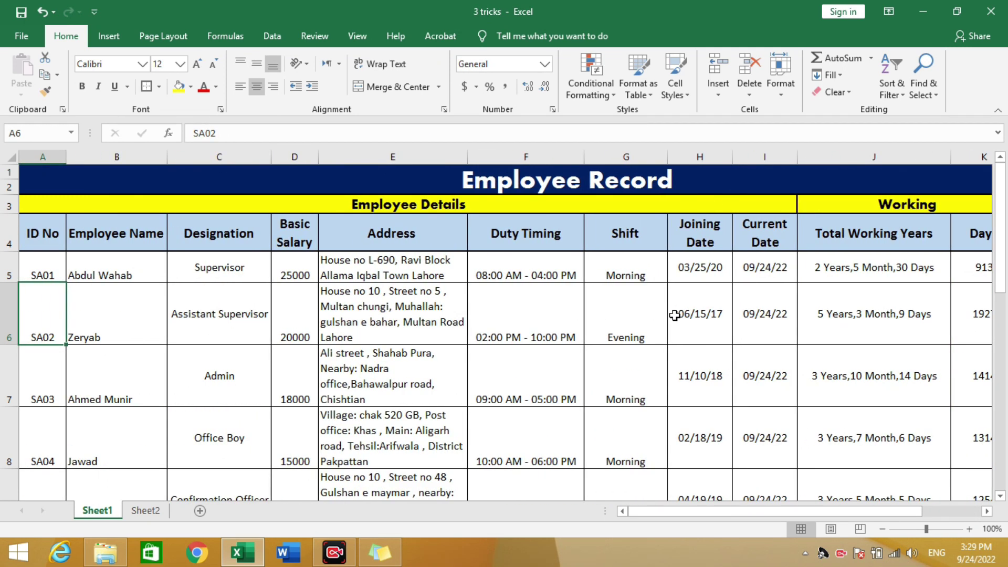
pyautogui.press('Up')
pyautogui.press('Up')
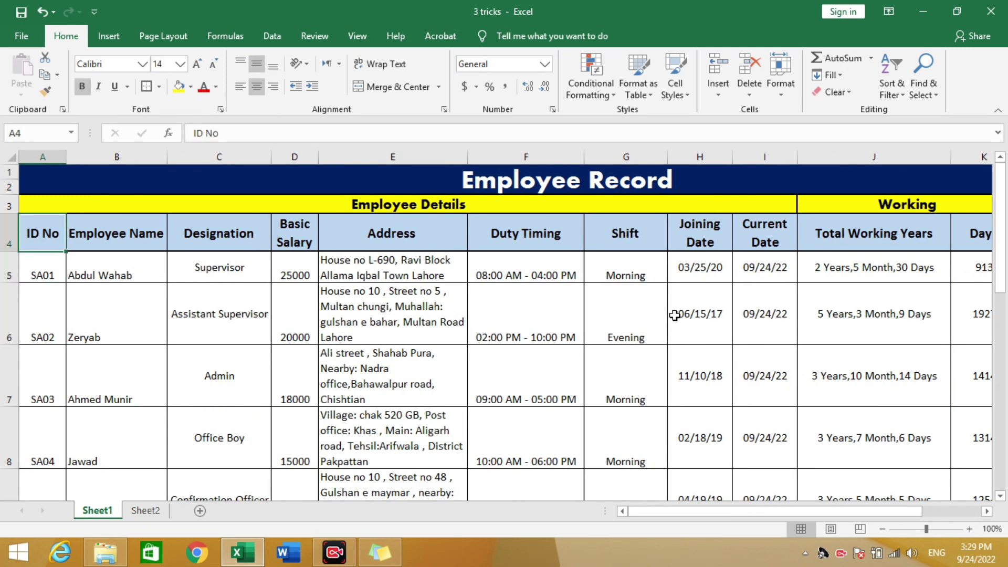
pyautogui.hotkey('shift', 'Right')
pyautogui.hotkey('shift', 'Right')
pyautogui.hotkey('shift', 'Right')
pyautogui.hotkey('shift', 'Right')
pyautogui.hotkey('shift', 'Right')
pyautogui.hotkey('shift', 'Right')
pyautogui.hotkey('shift', 'Right')
pyautogui.hotkey('shift', 'Right')
pyautogui.press('Home')
pyautogui.hotkey('ctrl', 'shift', 'Right')
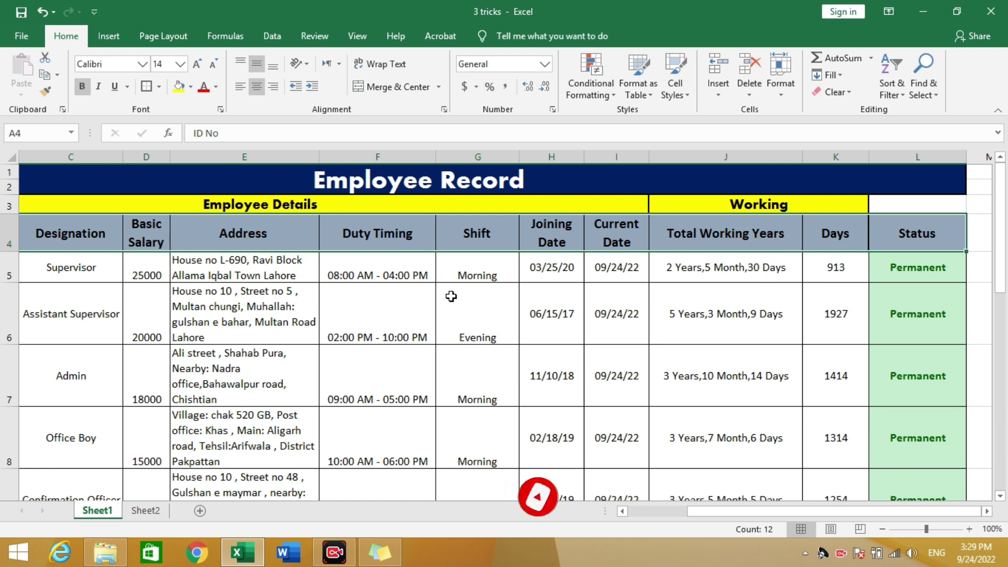
pyautogui.hotkey('ctrl', 'shift', 'l')
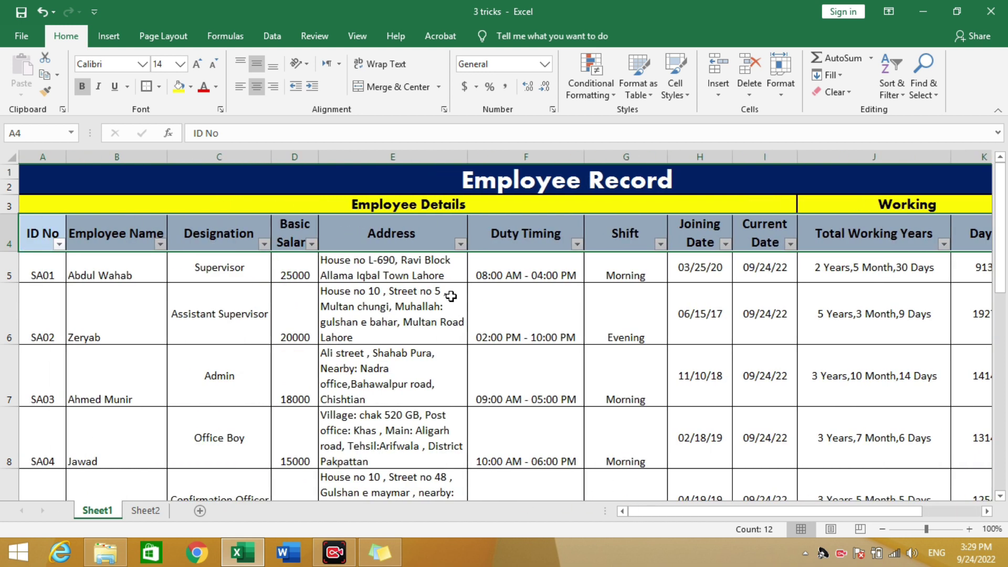
# Filter the Shift column to show only Morning shift employees and browse the results.
pyautogui.click(549, 313)
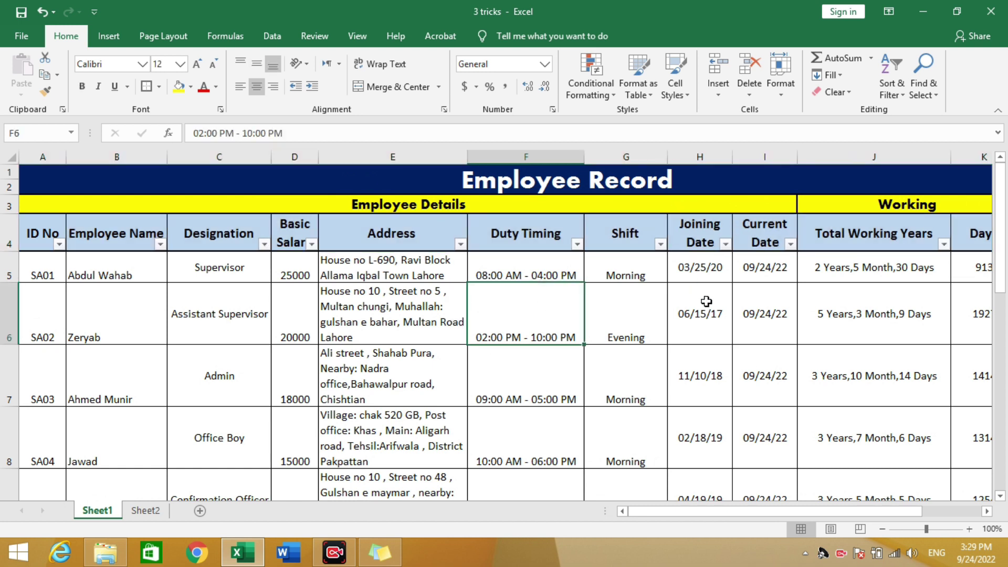
pyautogui.click(660, 245)
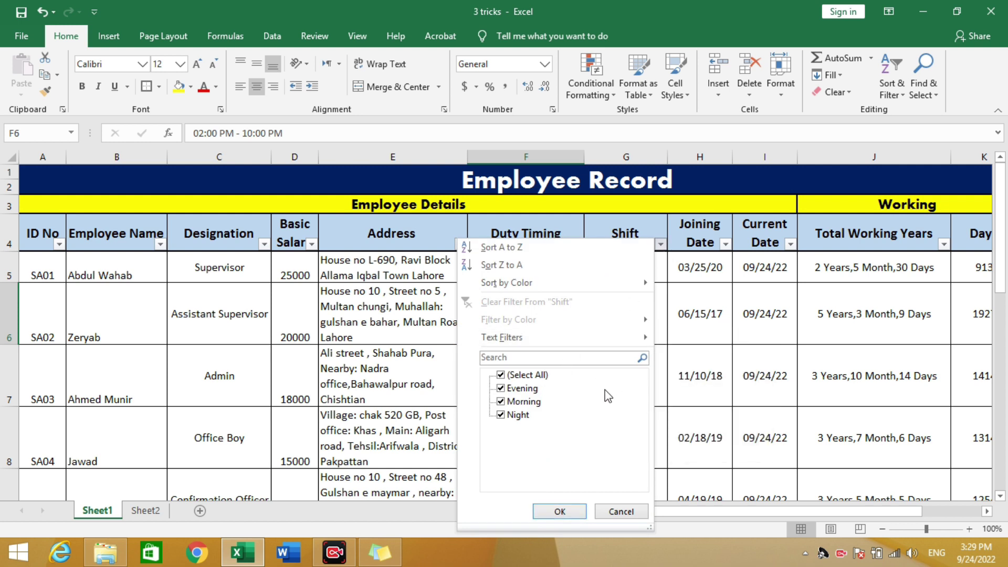
pyautogui.click(531, 375)
pyautogui.click(538, 403)
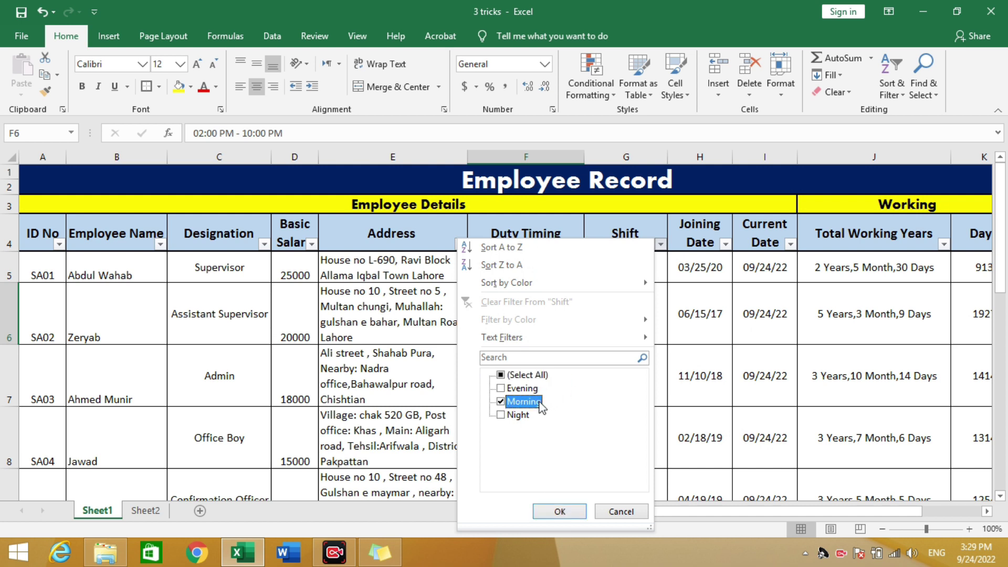
pyautogui.click(537, 377)
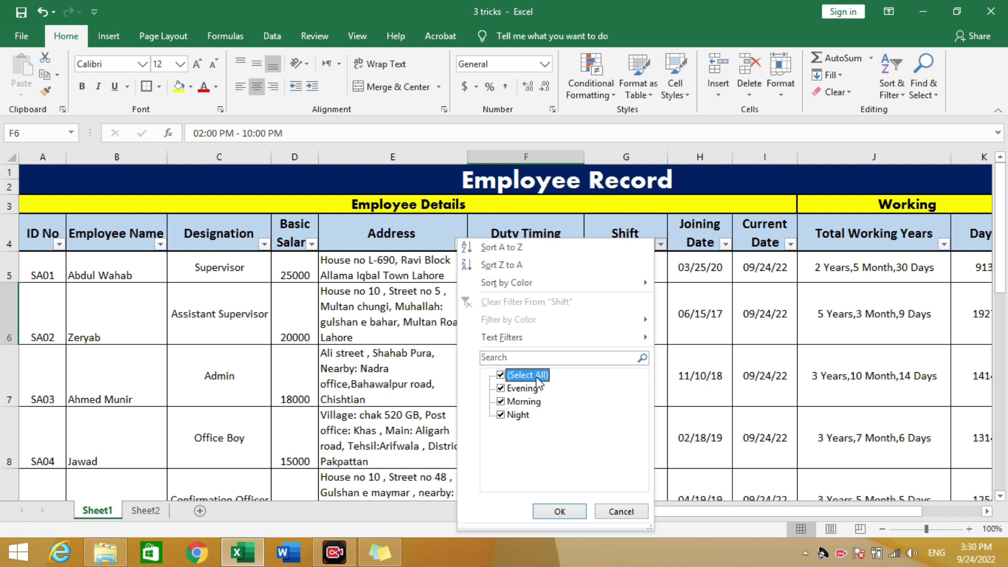
pyautogui.click(536, 376)
pyautogui.click(523, 402)
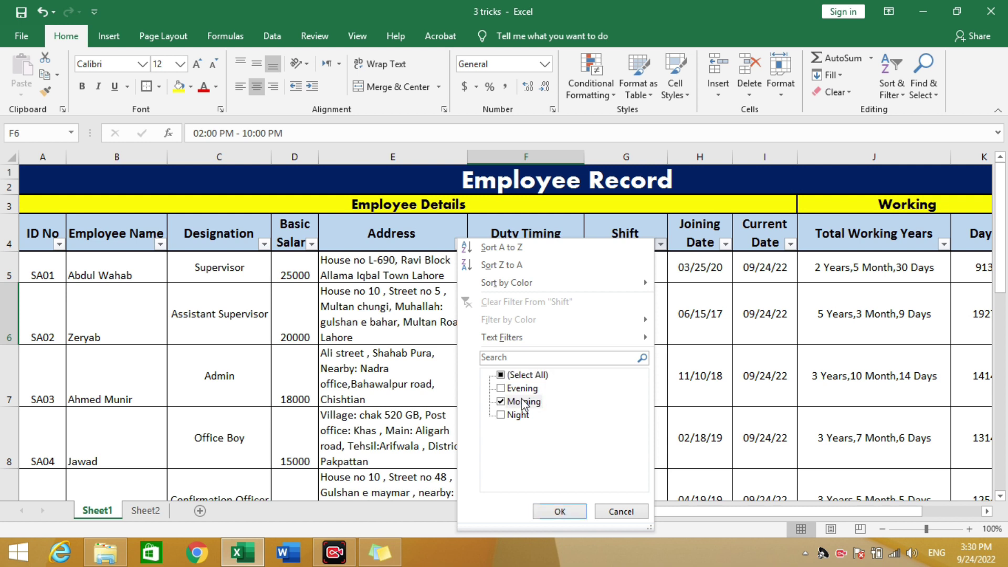
pyautogui.click(558, 511)
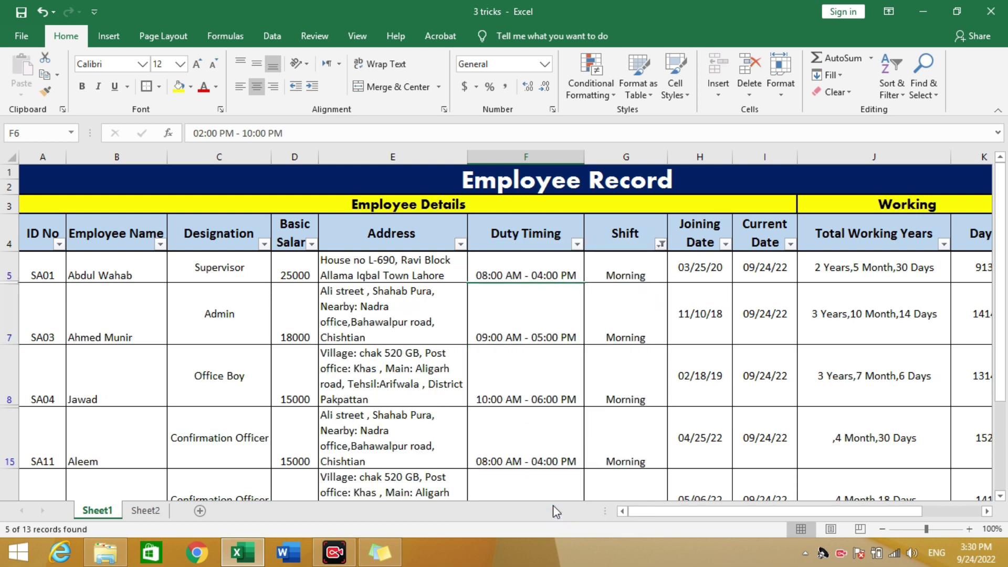
pyautogui.click(719, 328)
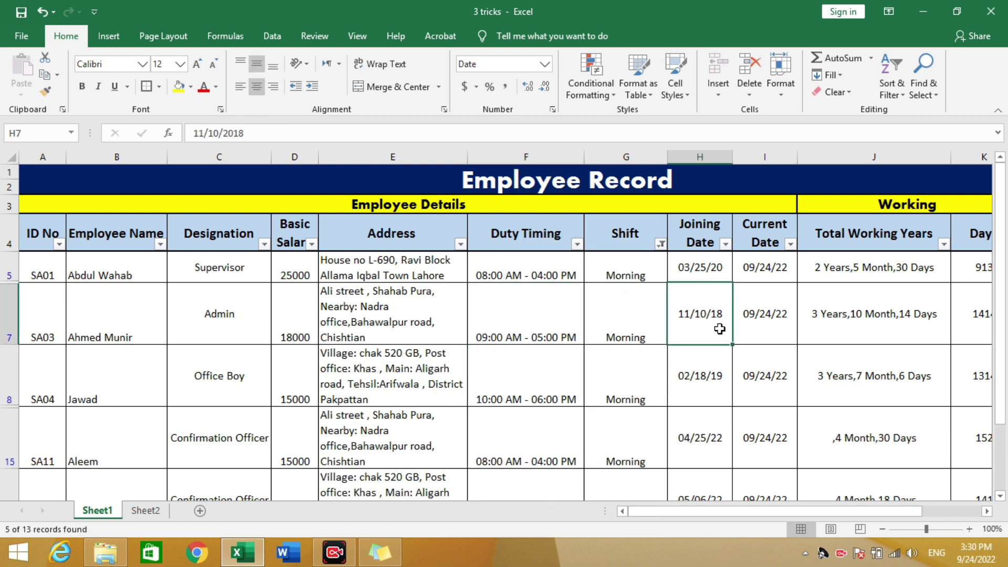
pyautogui.press('Down')
pyautogui.press('Down')
pyautogui.press('Down')
pyautogui.press('Down')
pyautogui.press('Up')
pyautogui.press('Up')
pyautogui.press('Up')
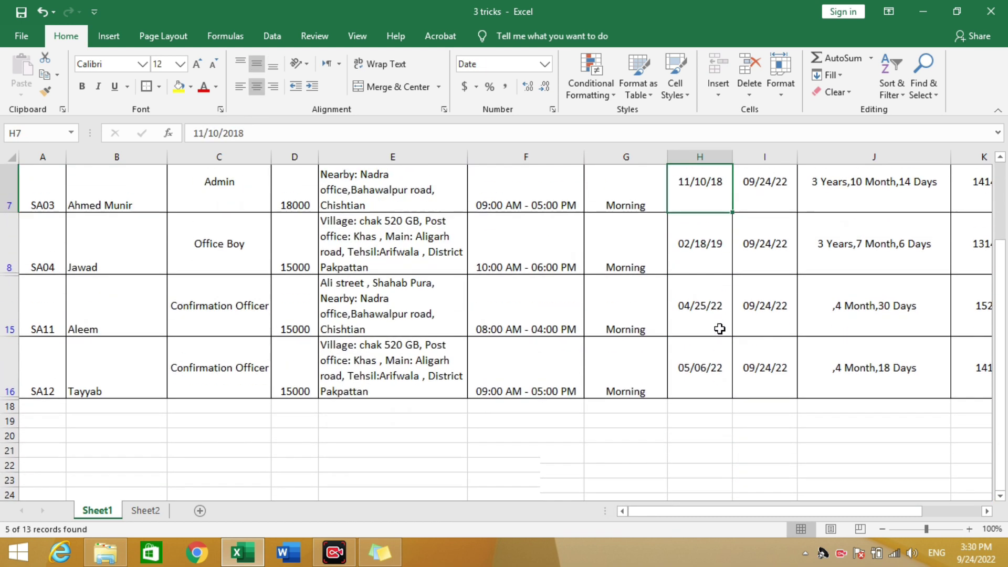
pyautogui.press('Up')
pyautogui.press('Up')
pyautogui.press('Up')
pyautogui.press('Up')
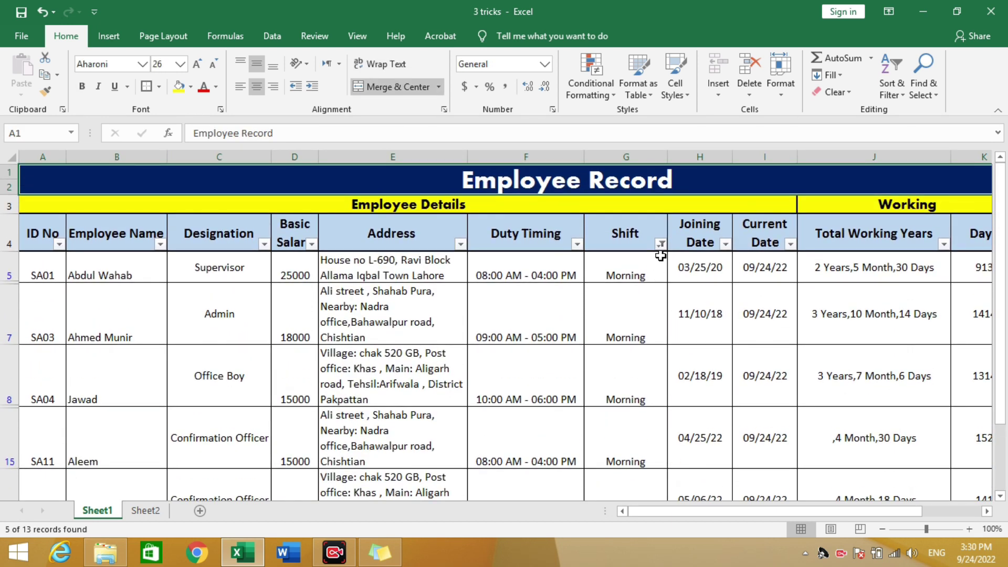
# Switch the Shift filter to Evening only, showing the five Evening-shift employees.
pyautogui.click(661, 246)
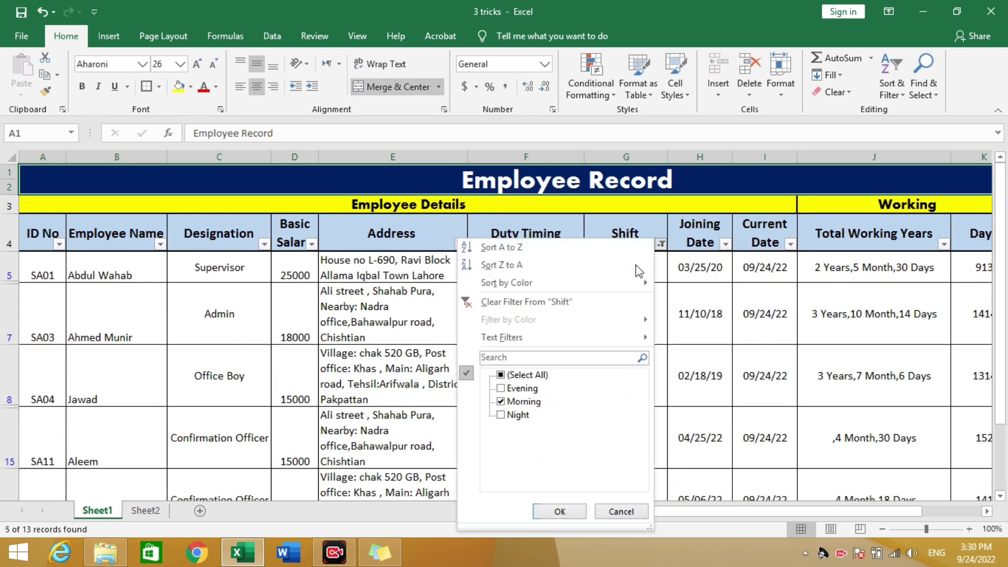
pyautogui.click(520, 388)
pyautogui.click(519, 401)
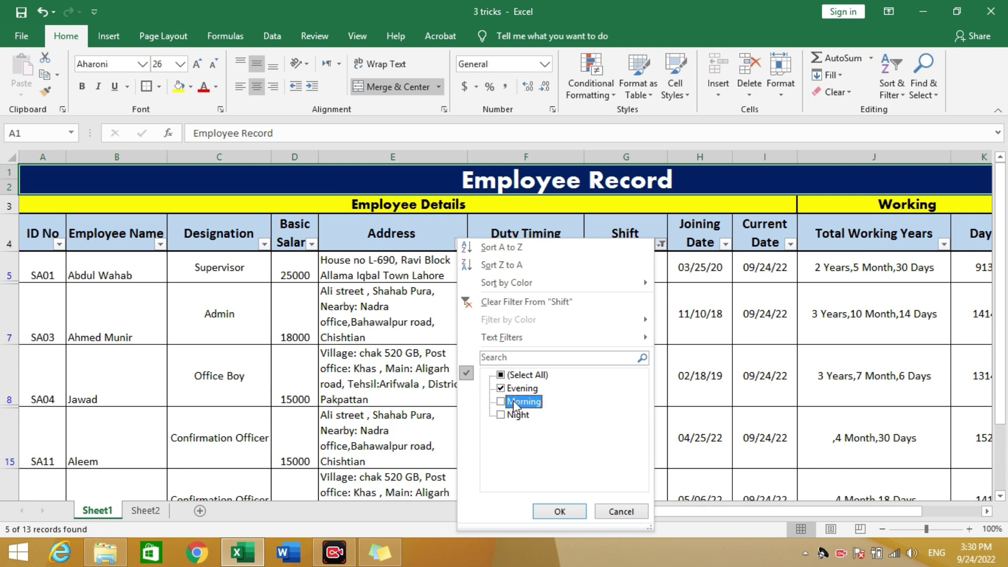
pyautogui.click(562, 511)
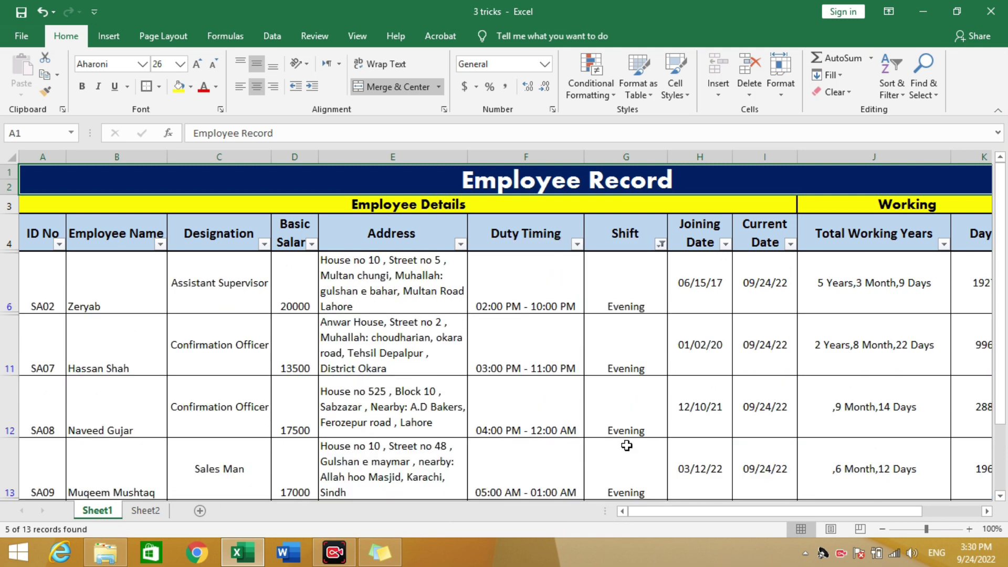
pyautogui.click(695, 384)
pyautogui.hotkey('ctrl', 'Down')
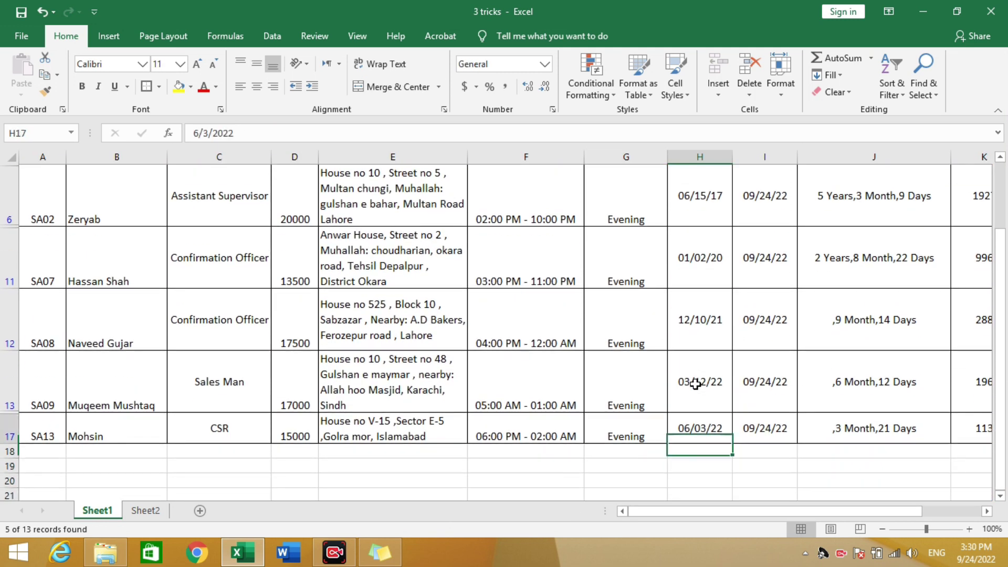
pyautogui.hotkey('ctrl', 'Home')
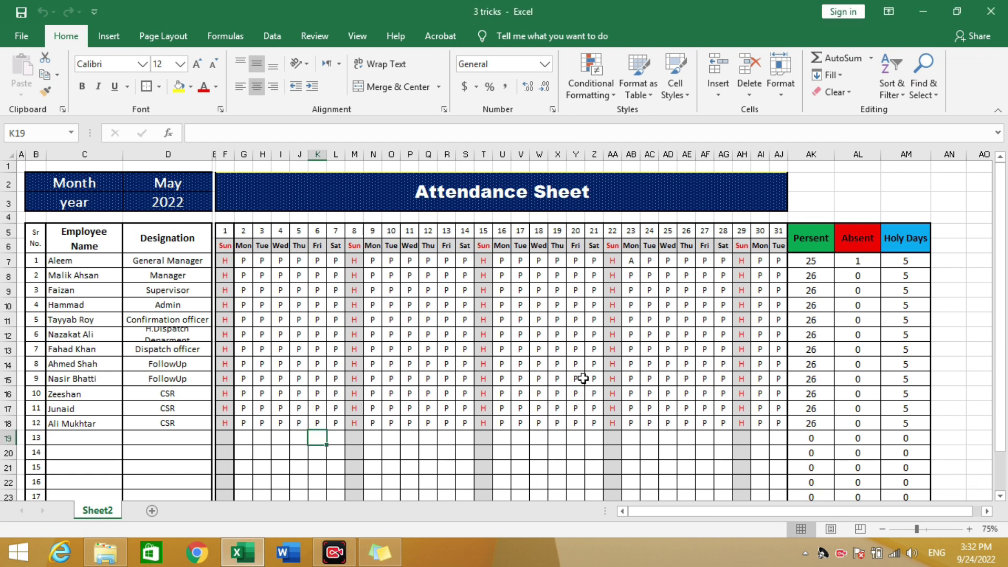
# Review the May 2022 attendance grid F7:AI18 on Sheet2, then deselect it.
pyautogui.click(496, 442)
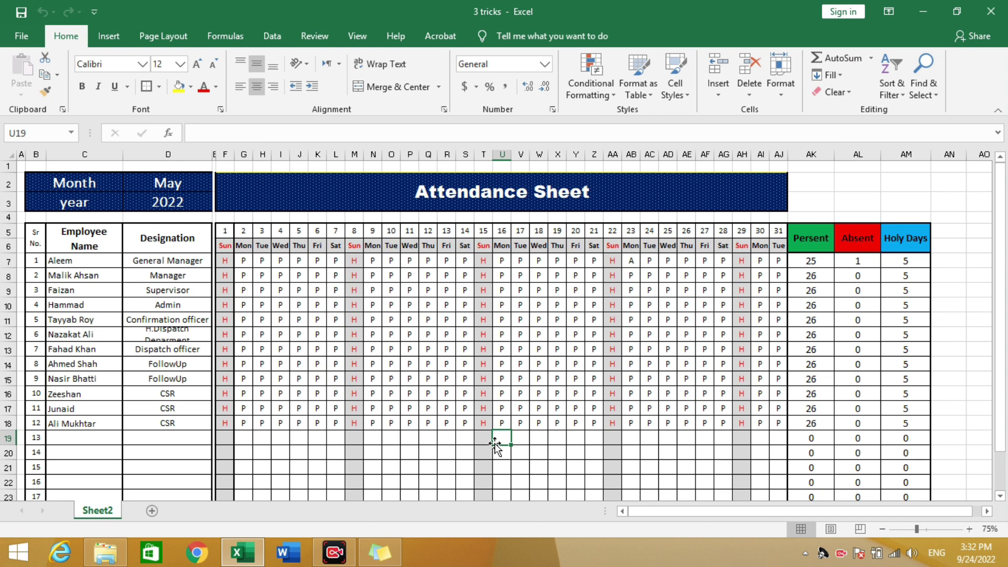
pyautogui.click(420, 452)
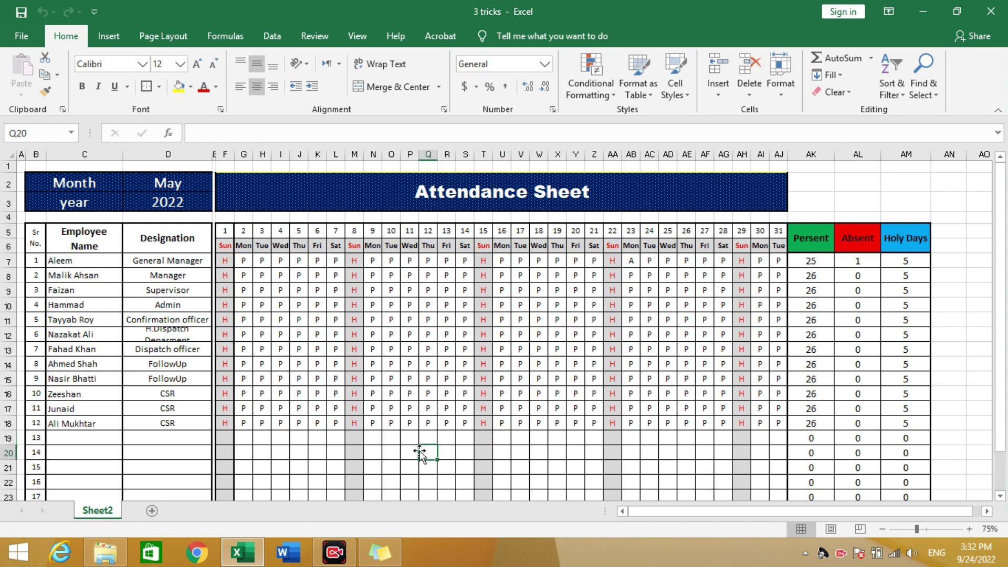
pyautogui.click(480, 456)
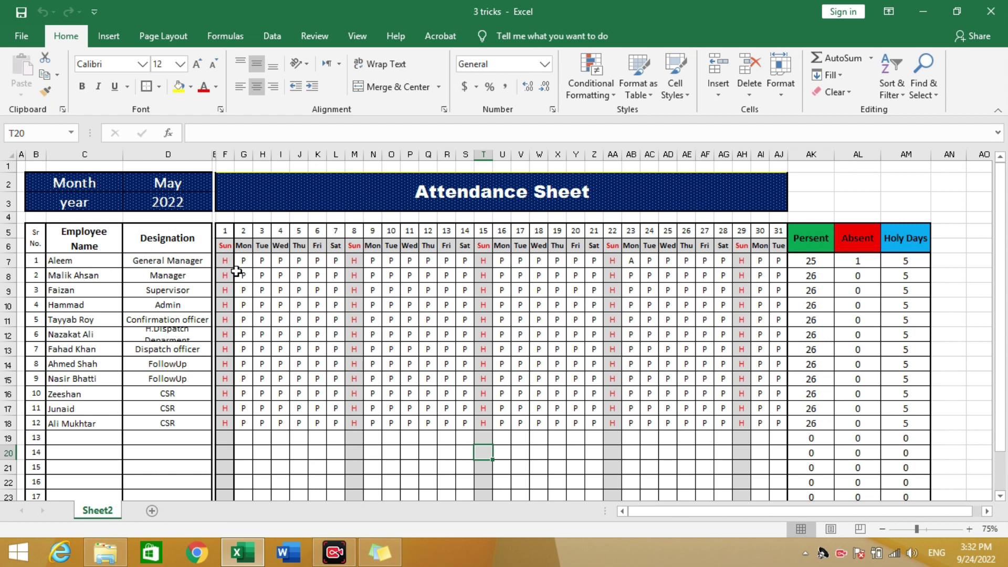
pyautogui.moveTo(226, 260); pyautogui.dragTo(754, 423)
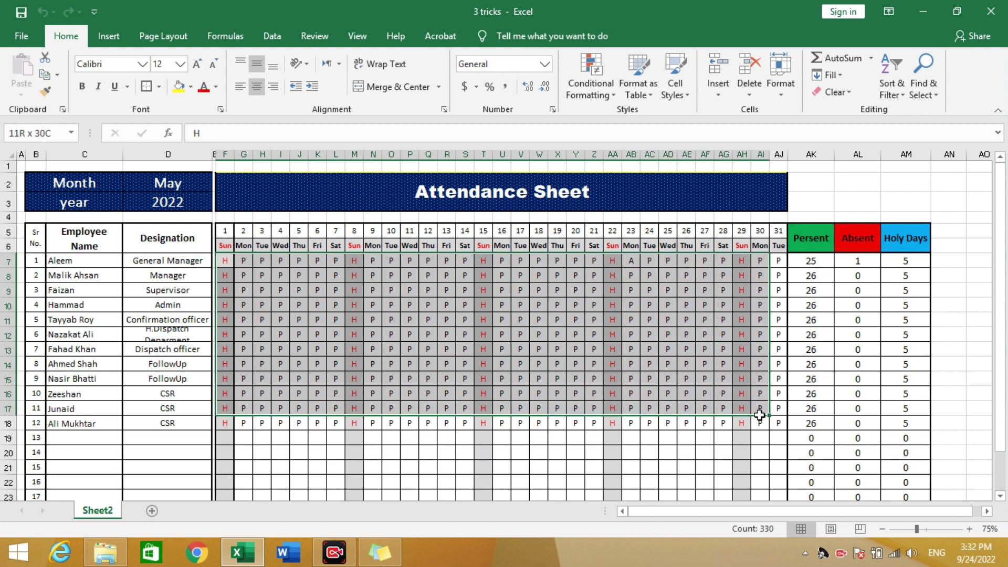
pyautogui.click(545, 481)
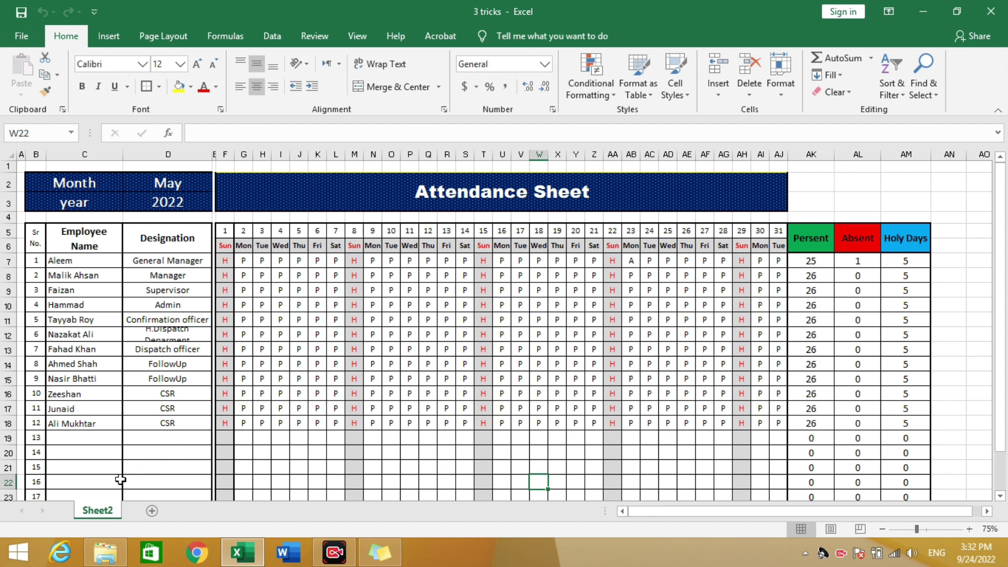
pyautogui.press('Left')
pyautogui.press('Left')
# Make a copy of Sheet2 placed at the end of the workbook.
pyautogui.rightClick(111, 513)
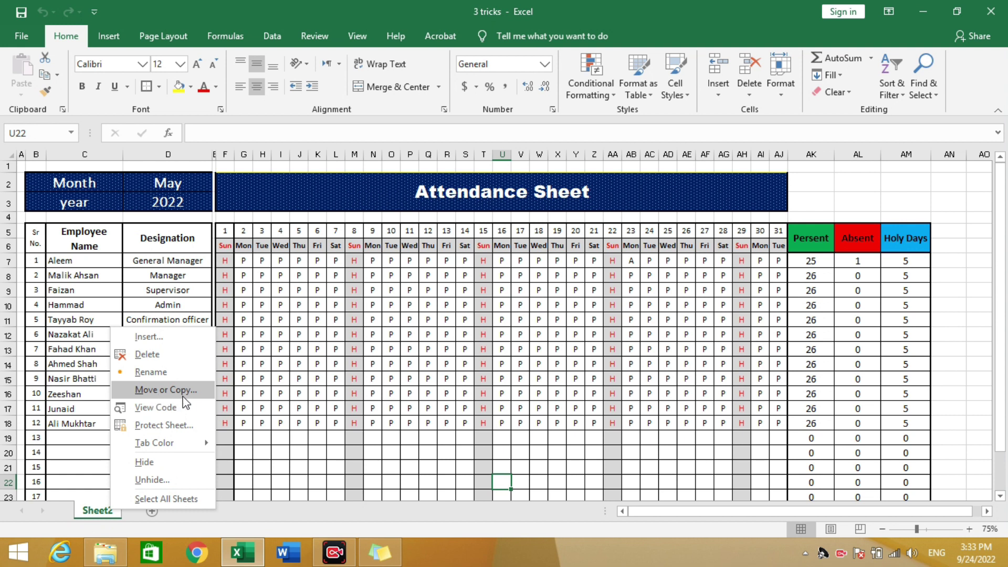
pyautogui.click(197, 394)
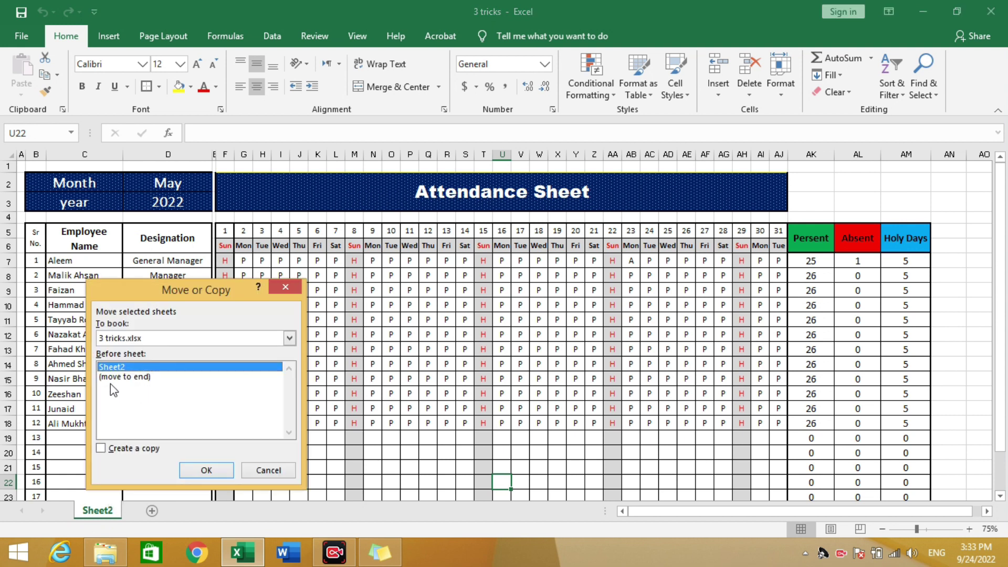
pyautogui.click(137, 377)
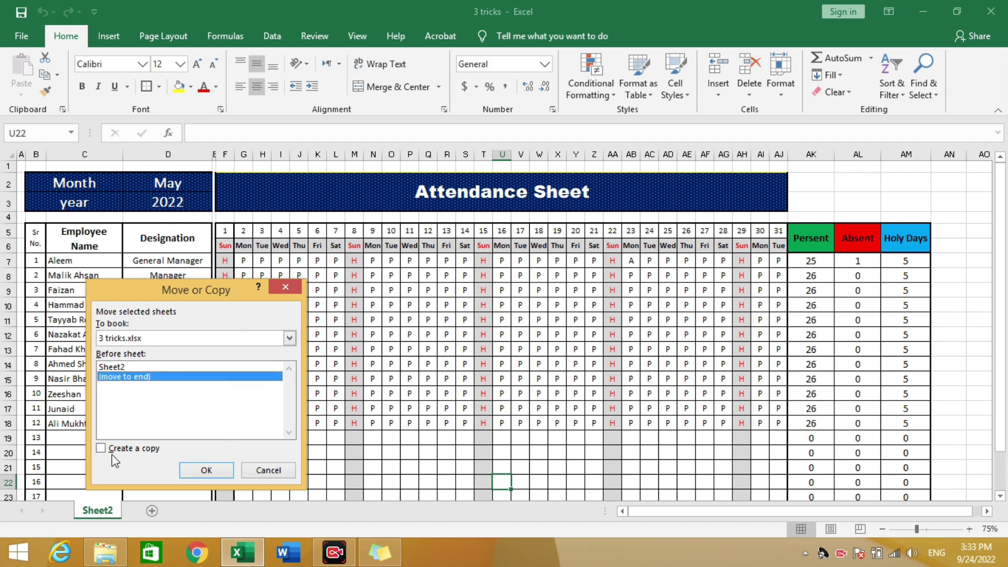
pyautogui.click(131, 449)
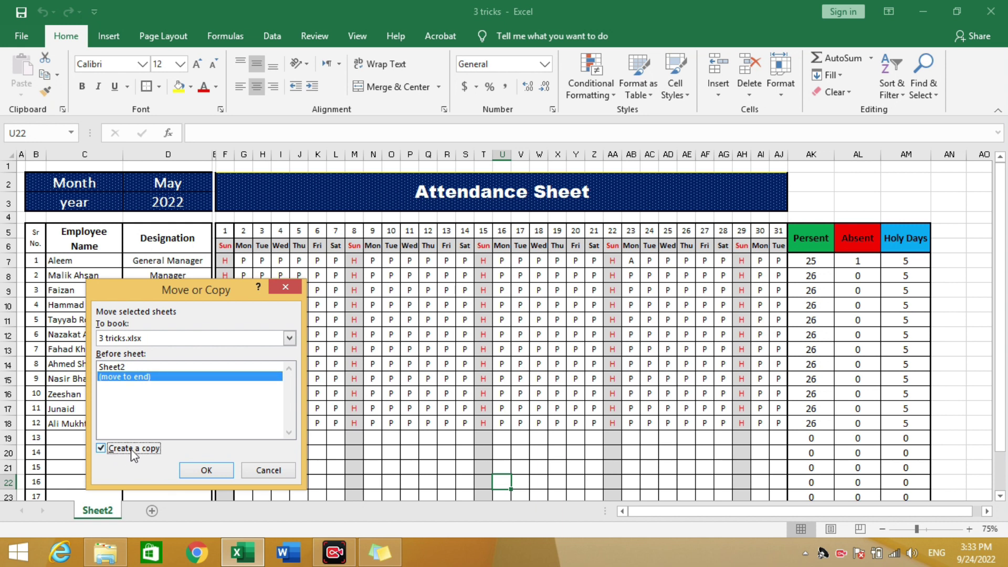
pyautogui.click(206, 470)
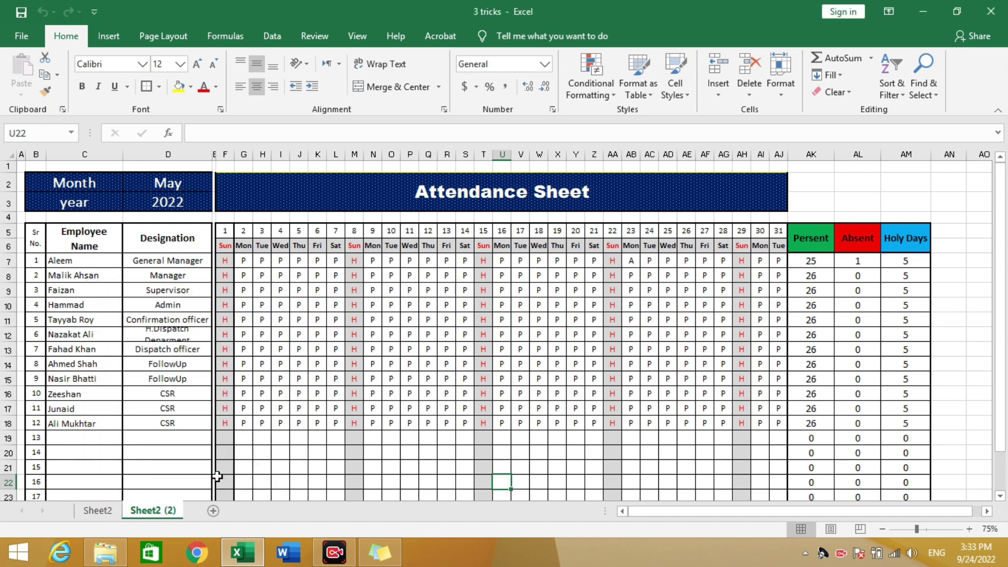
# Rename the copied sheet to '123' and return to the original Sheet2.
pyautogui.doubleClick(166, 510)
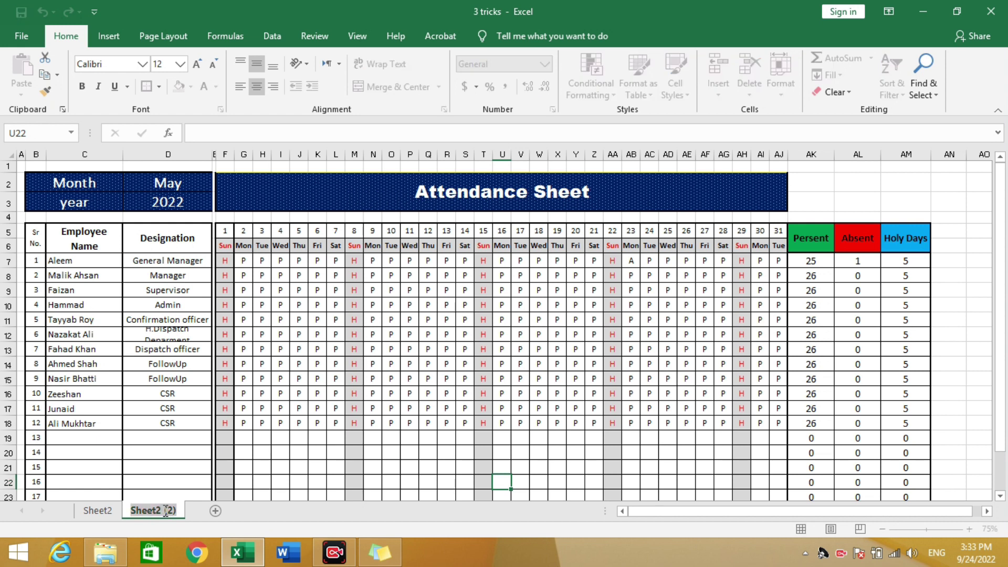
pyautogui.write('123')
pyautogui.press('Return')
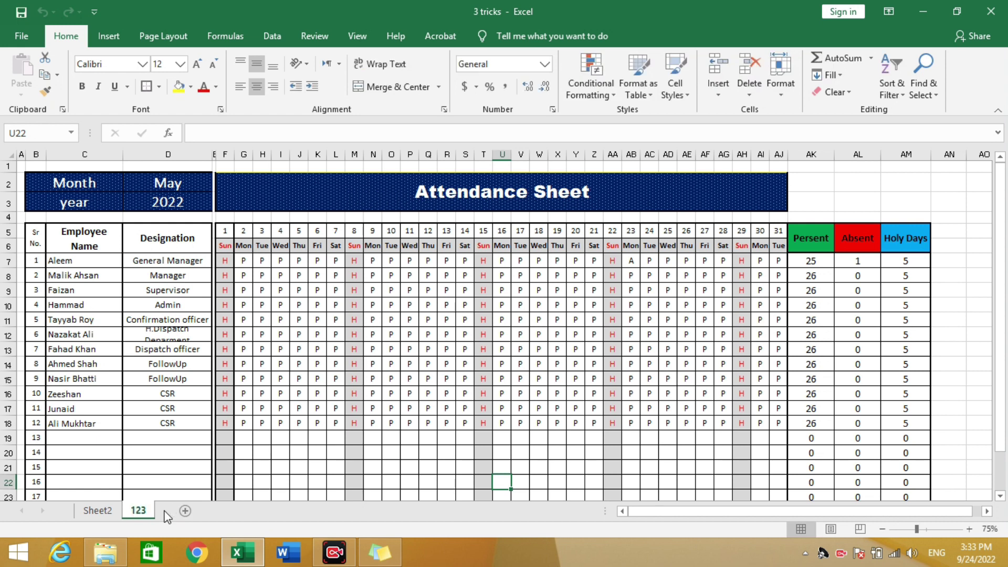
pyautogui.click(97, 513)
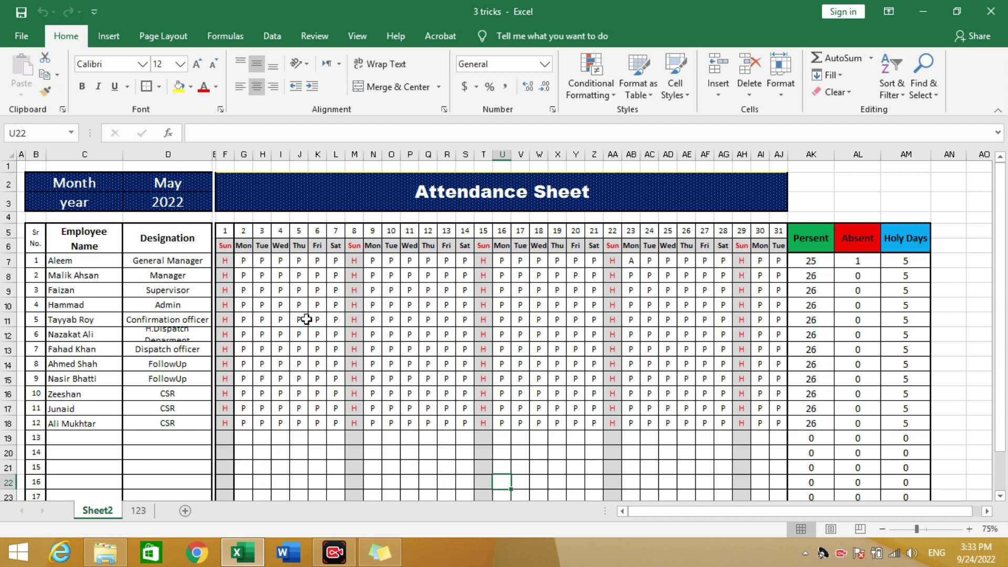
# On sheet 123, select the attendance range F7:AJ19 and delete its P/H/A entries.
pyautogui.click(138, 510)
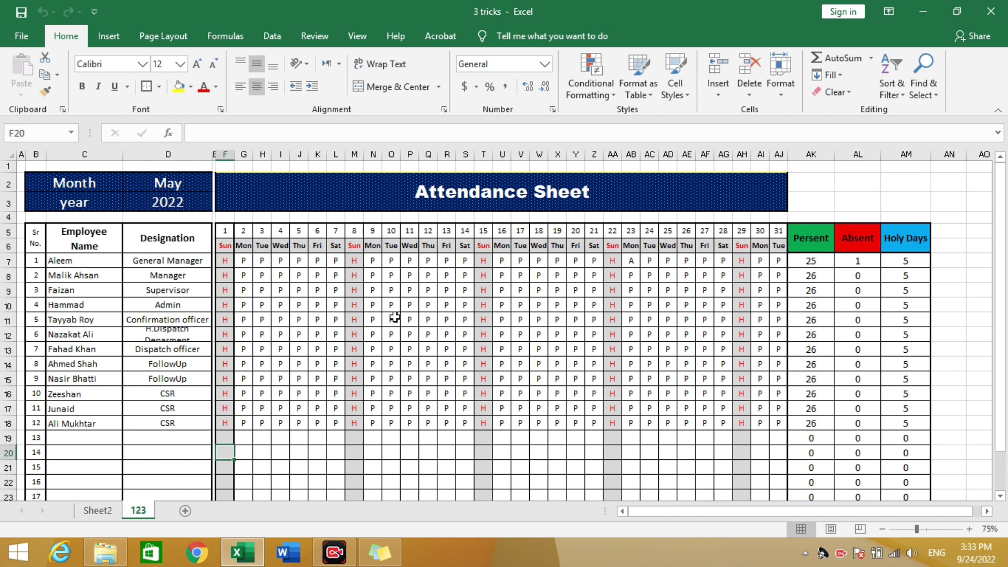
pyautogui.click(227, 261)
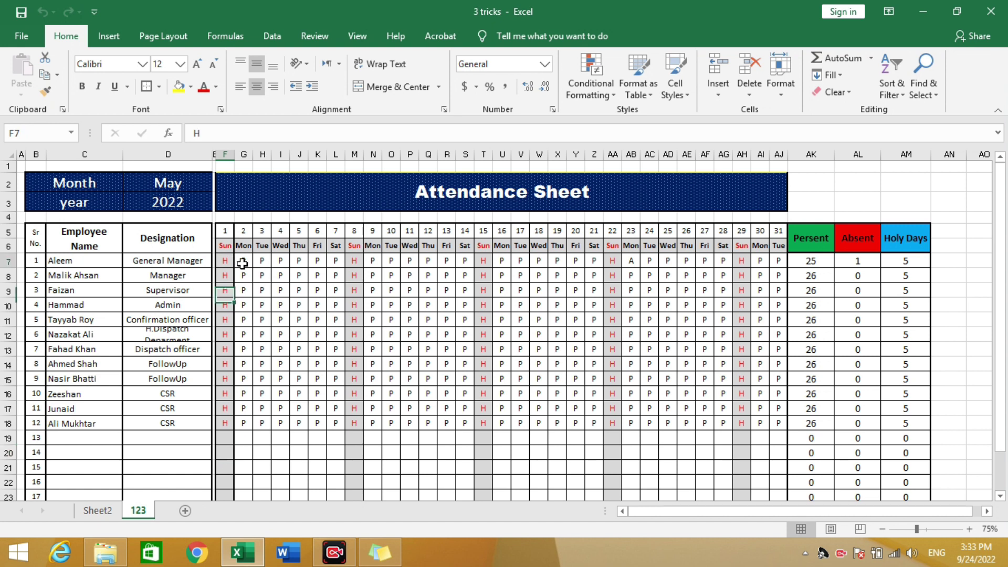
pyautogui.moveTo(242, 263); pyautogui.dragTo(773, 430)
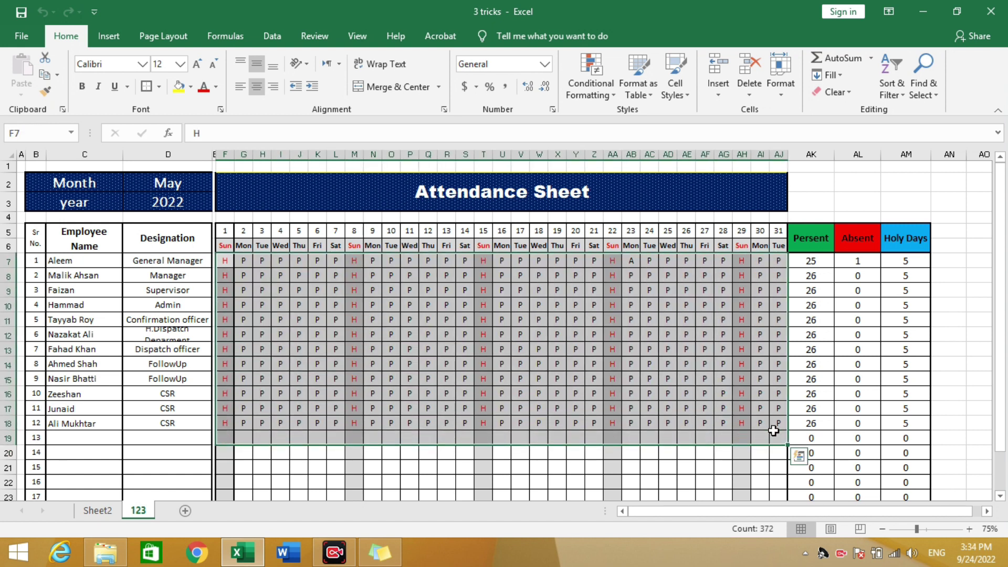
pyautogui.press('Delete')
pyautogui.click(630, 406)
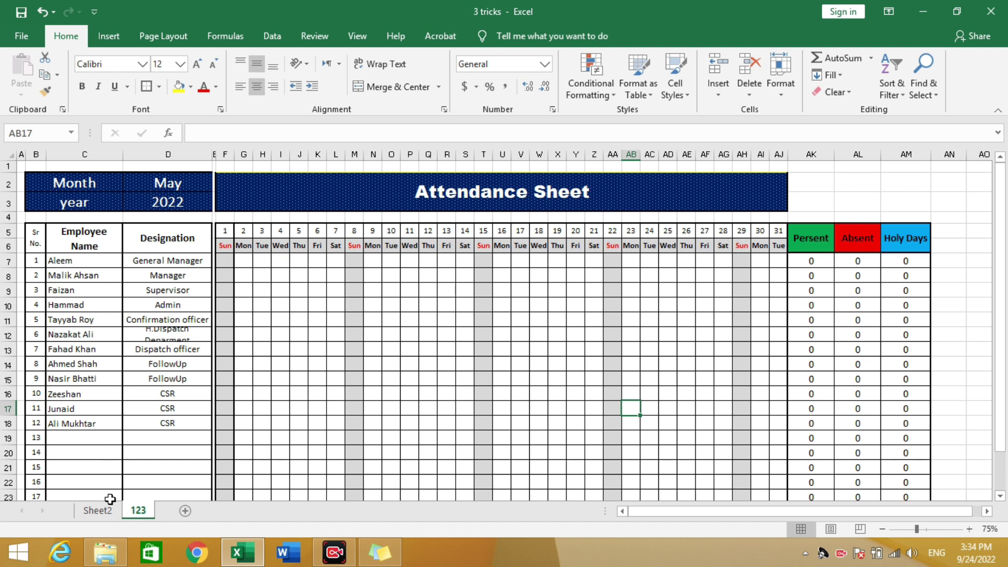
# Cancel the Move or Copy dialog for sheet 123 and switch back to Sheet2.
pyautogui.rightClick(135, 512)
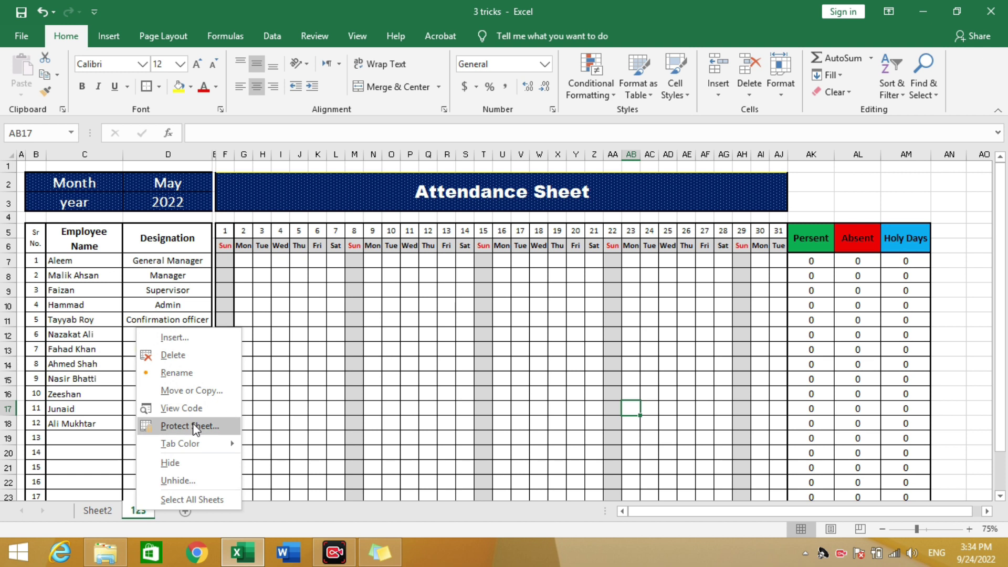
pyautogui.click(194, 391)
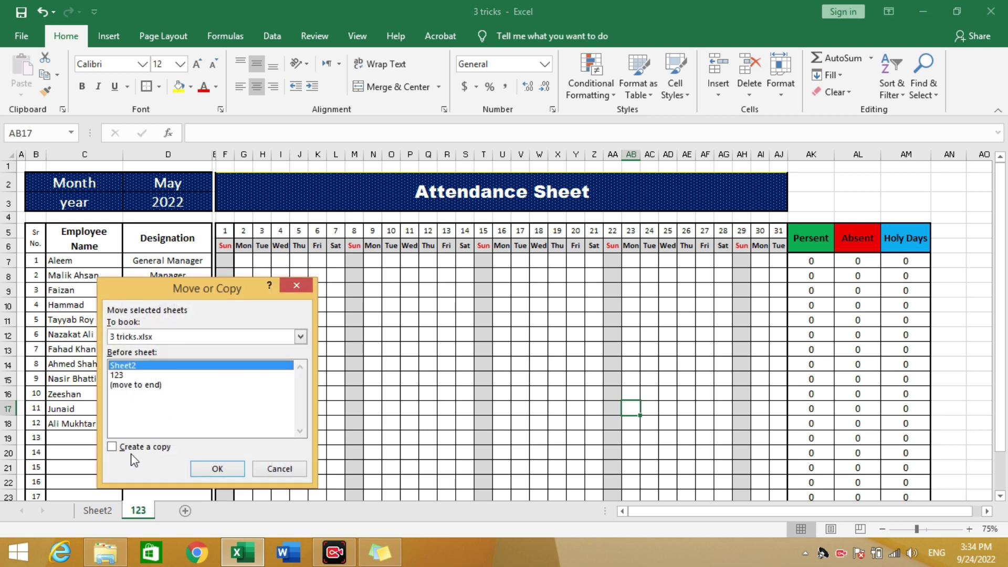
pyautogui.click(279, 469)
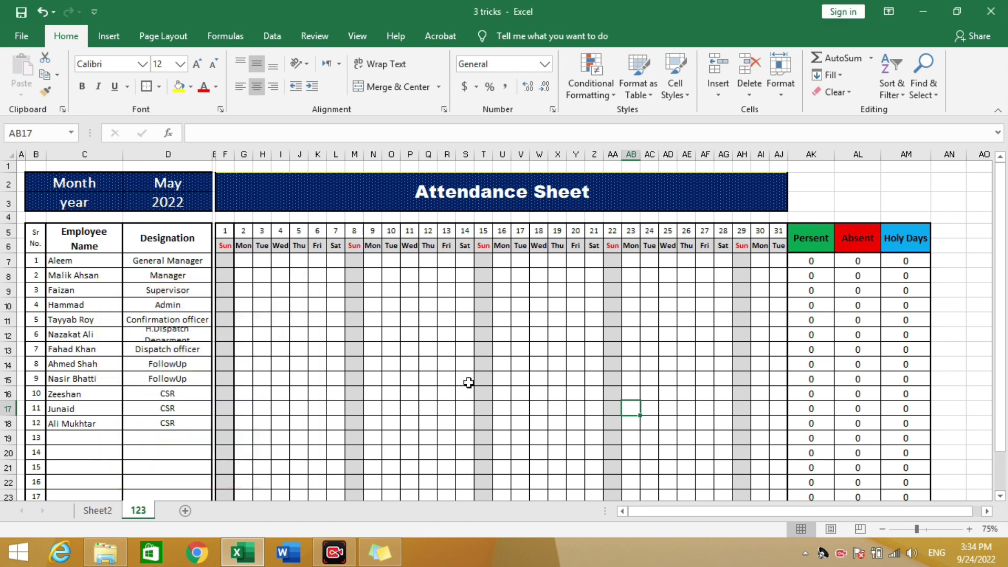
pyautogui.click(429, 408)
pyautogui.click(97, 510)
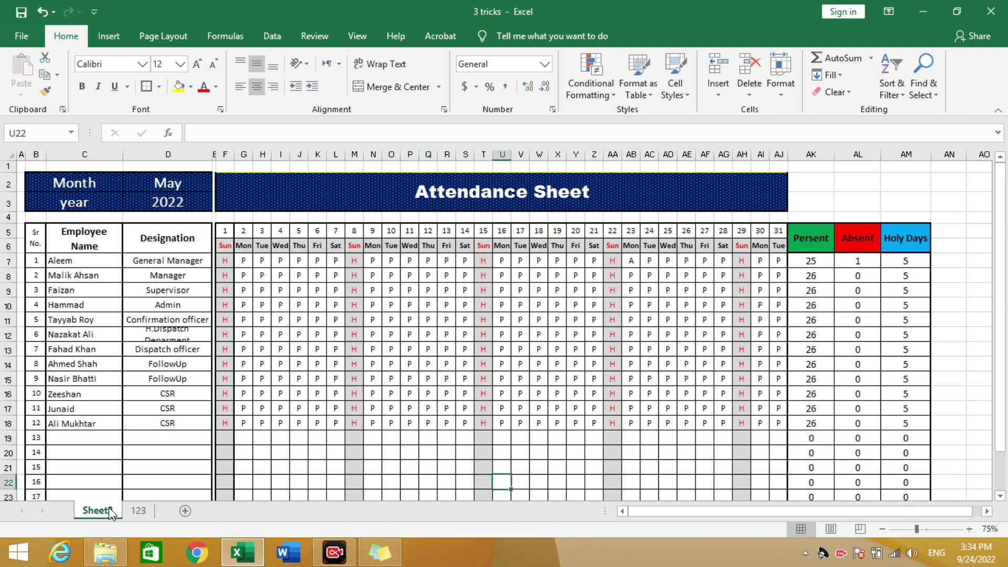
pyautogui.click(226, 450)
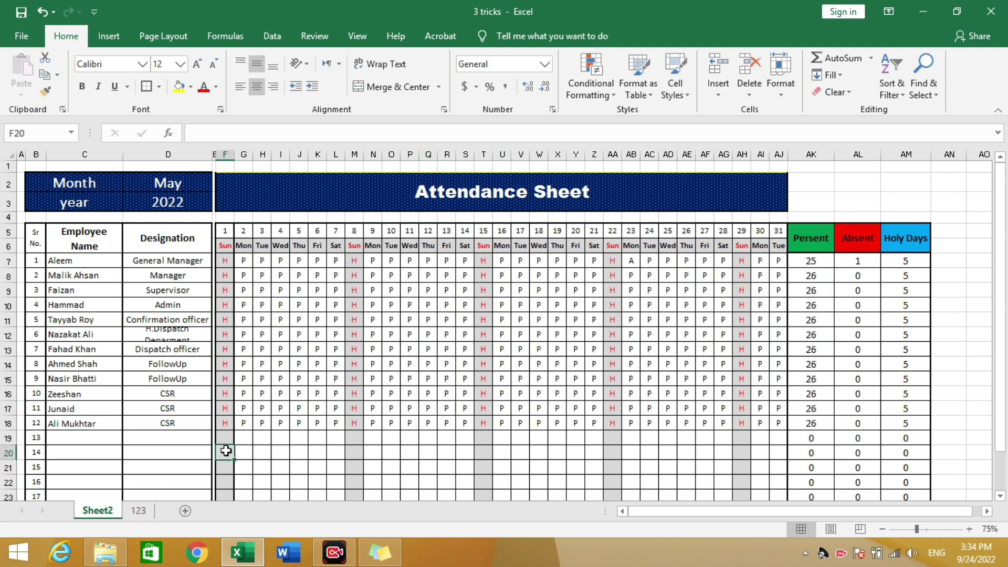